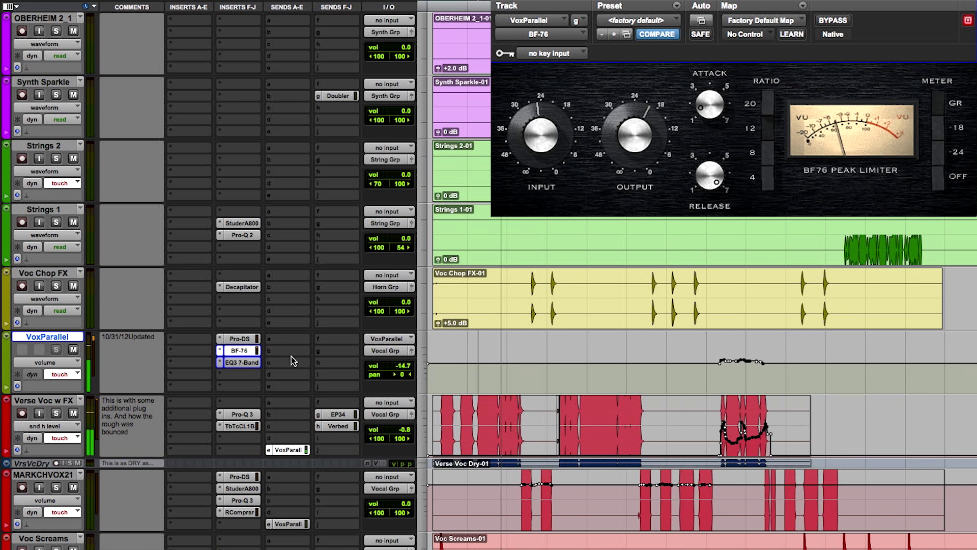
Compare the vocals with the VoxParallel track muted and unmuted, and close its EQ3 7-Band window
{"action": "left_click", "coordinate": [74, 350]}
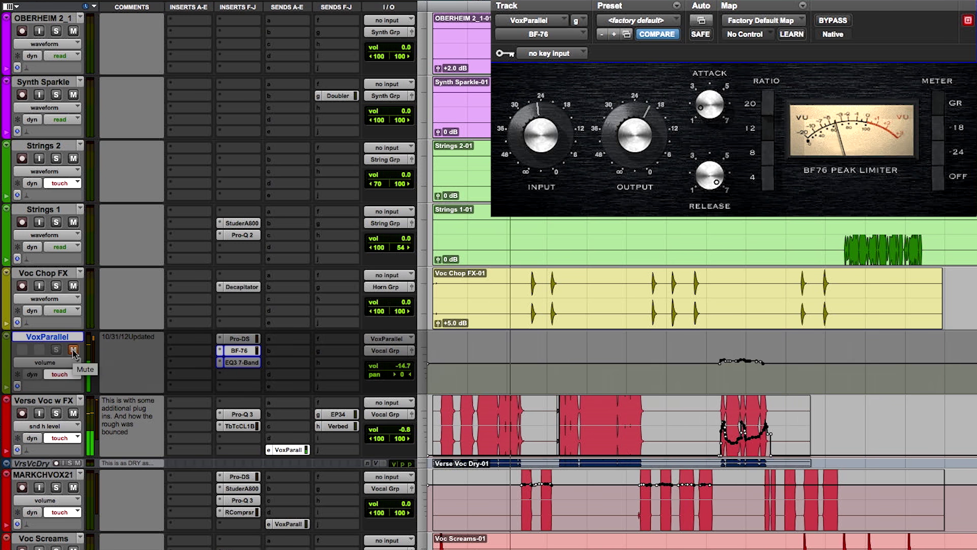
{"action": "left_click", "coordinate": [74, 350]}
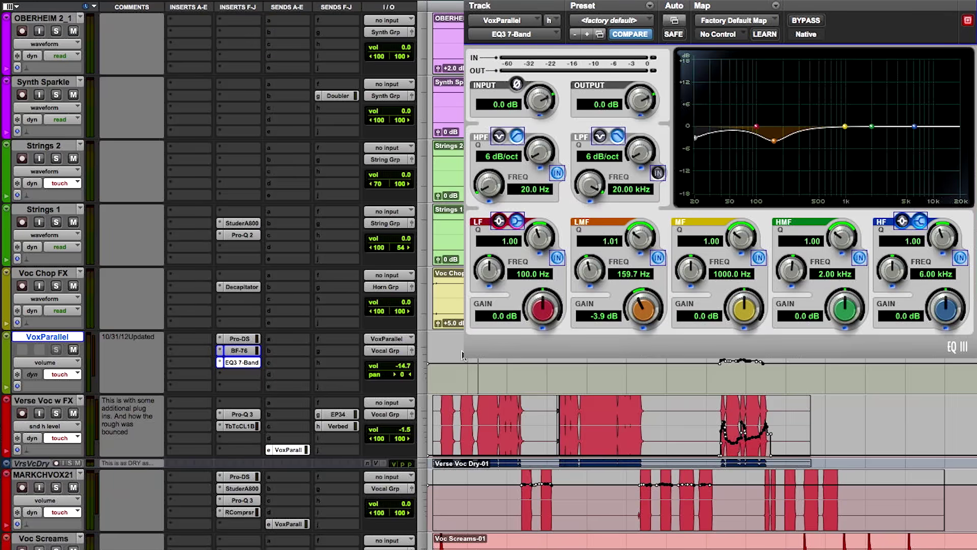
{"action": "left_click", "coordinate": [243, 362]}
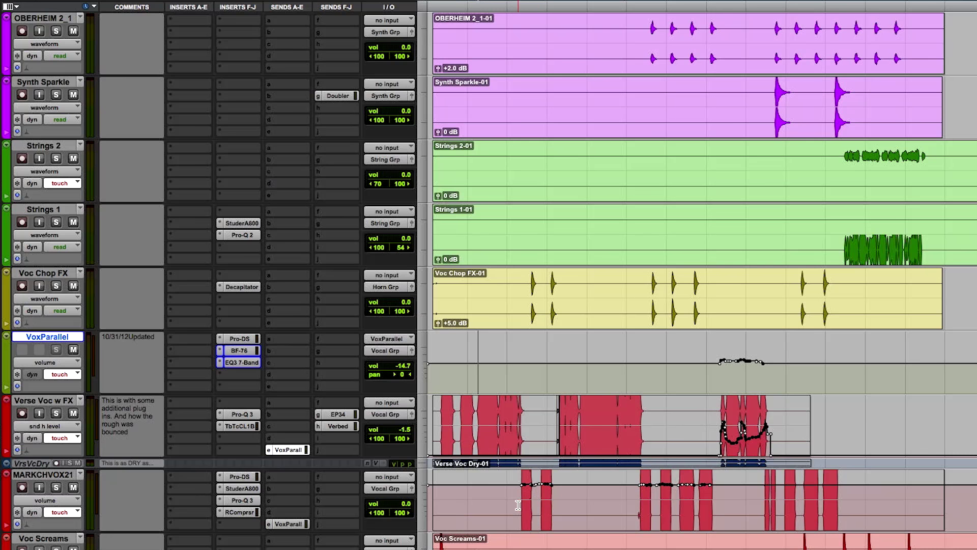
Place the playback position on the MARKCHVOX11 track just before its first chorus phrase
{"action": "left_click", "coordinate": [519, 505]}
{"action": "scroll", "coordinate": [475, 469], "scroll_direction": "down", "scroll_amount": 15}
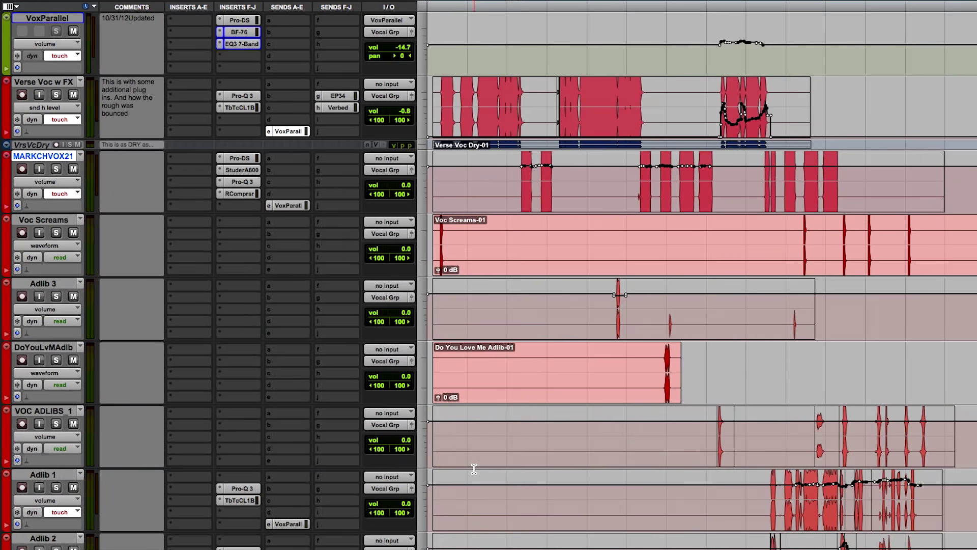
{"action": "scroll", "coordinate": [474, 469], "scroll_direction": "down", "scroll_amount": 6}
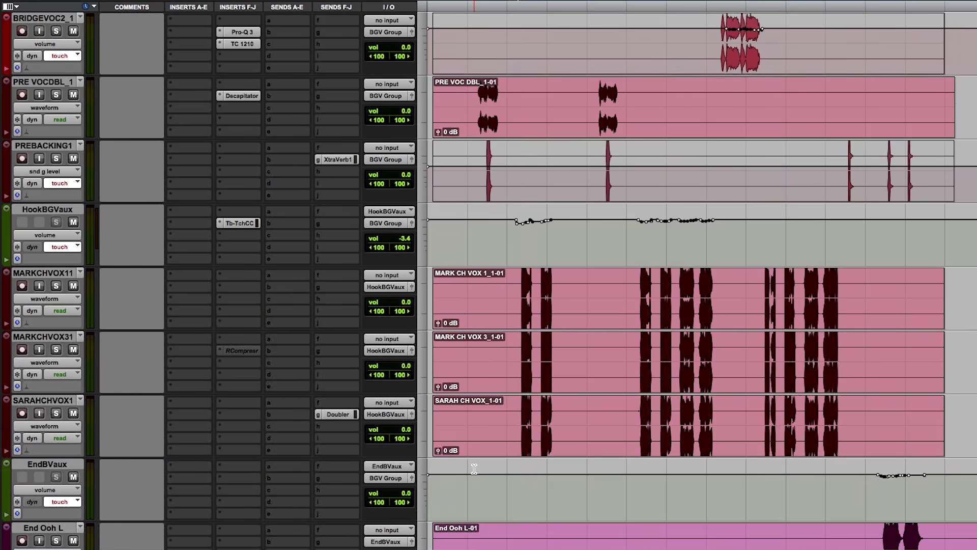
{"action": "left_click", "coordinate": [519, 284]}
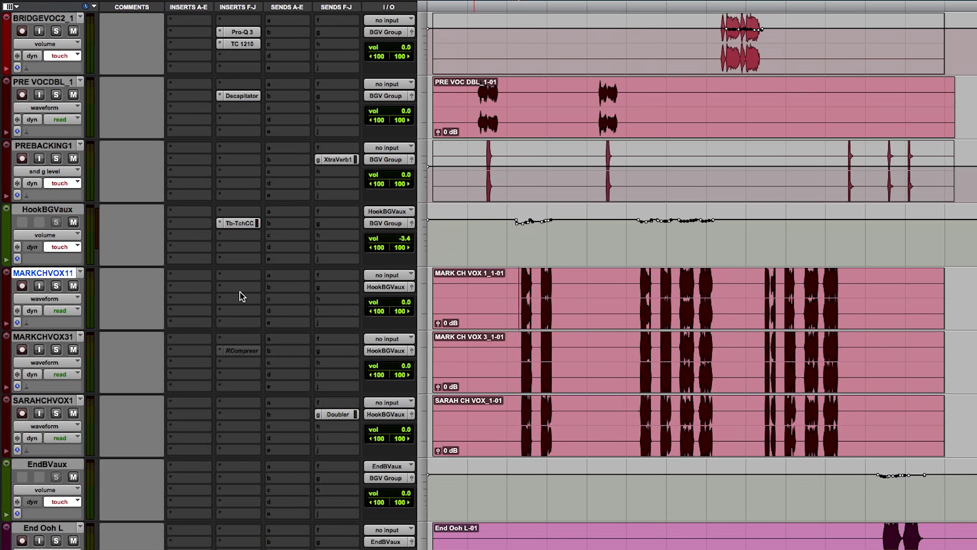
Play MARKCHVOX11, MARKCHVOX31 and SARAHCHVOX1 together in solo and open the Tb-TchCC plug-in on HookBGVaux
{"action": "left_click", "coordinate": [60, 402], "text": "shift"}
{"action": "left_click", "coordinate": [57, 350]}
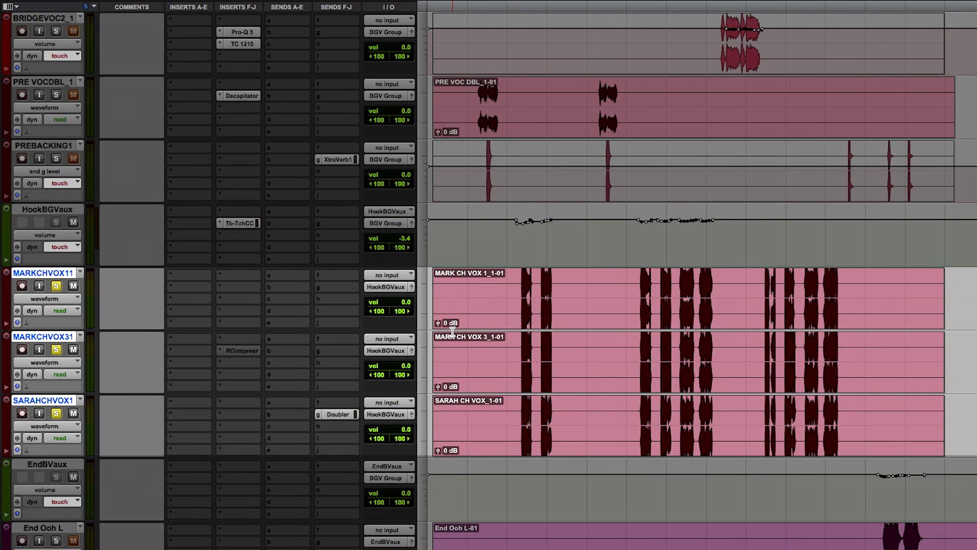
{"action": "key", "text": "space"}
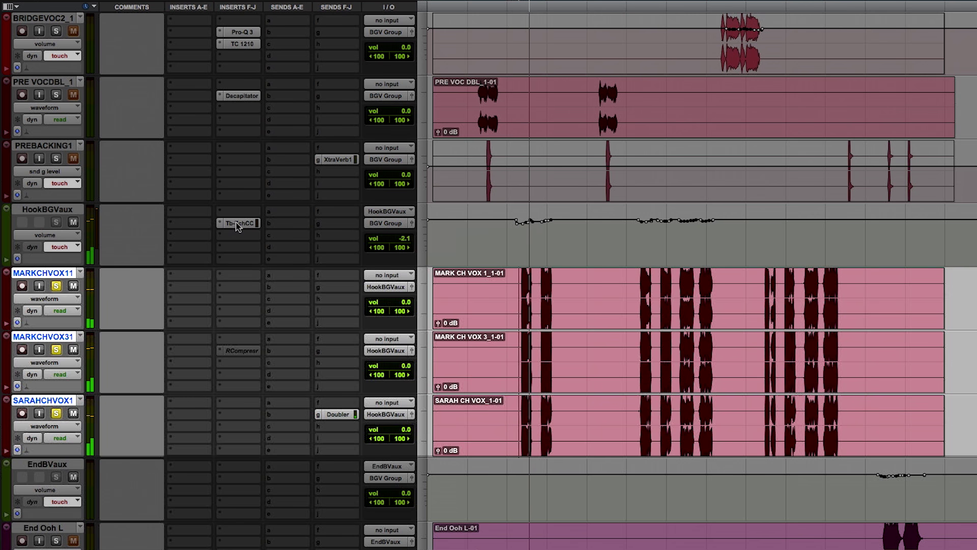
{"action": "left_click", "coordinate": [238, 224]}
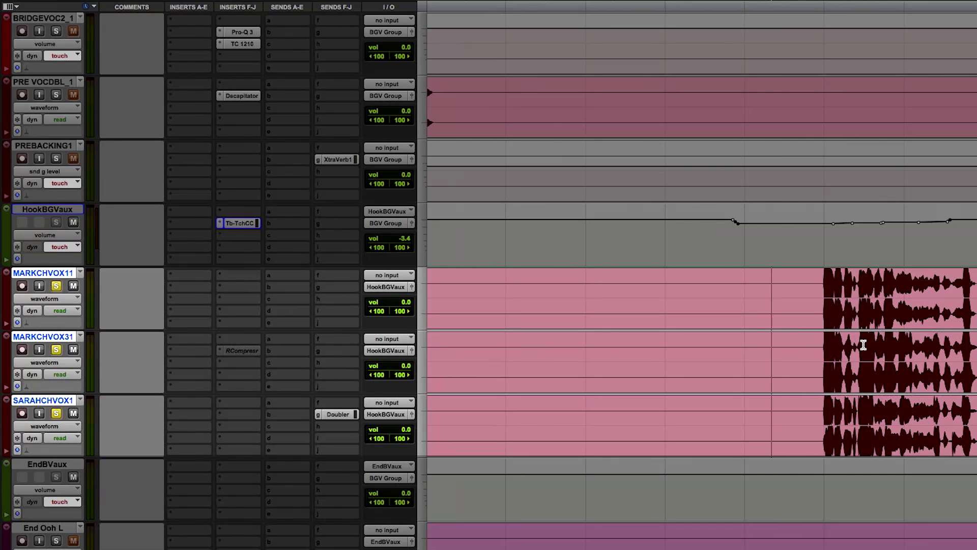
Set the playback position right before the first chorus phrase and leave only MARKCHVOX31 soloed
{"action": "left_click", "coordinate": [810, 290]}
{"action": "key", "text": "t"}
{"action": "key", "text": "t"}
{"action": "key", "text": "t"}
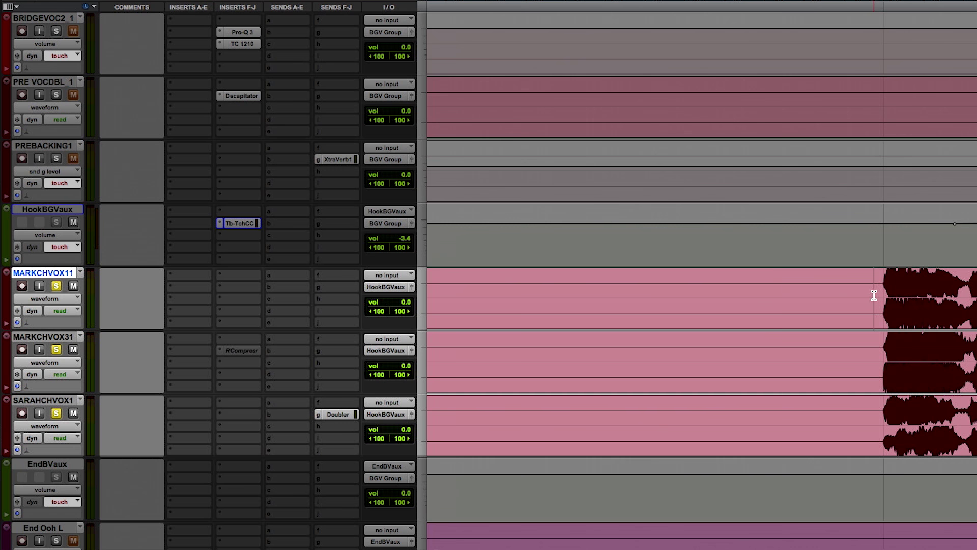
{"action": "left_click", "coordinate": [54, 288]}
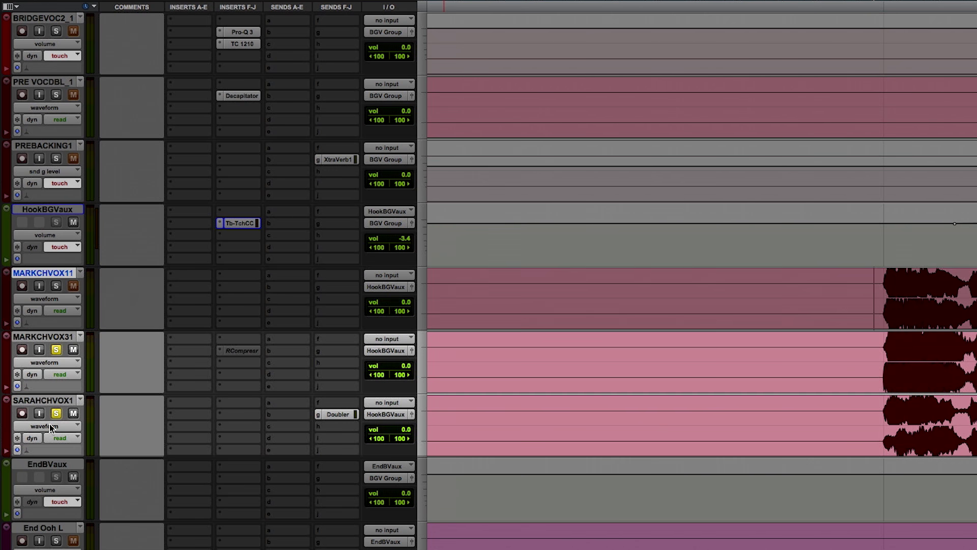
{"action": "left_click", "coordinate": [56, 414]}
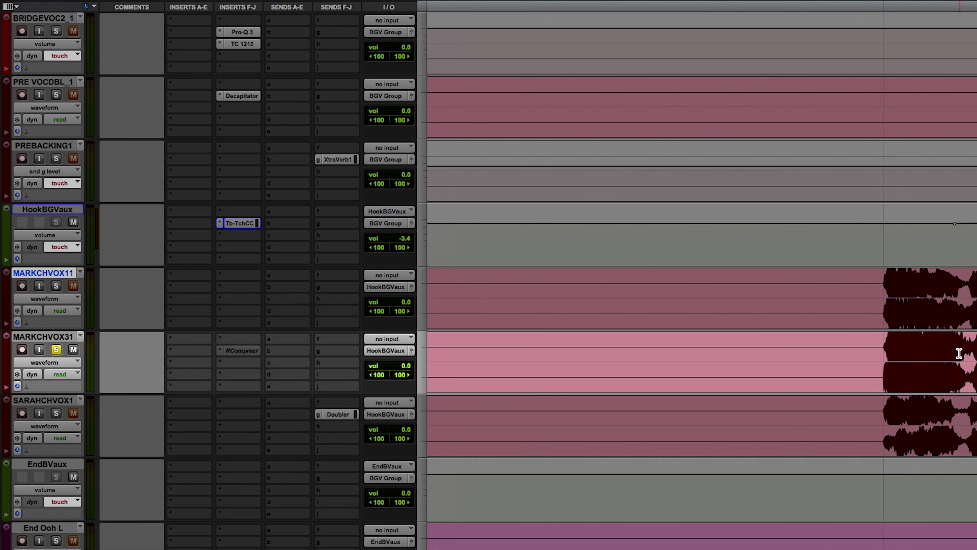
Mute MARKCHVOX31 and audition MARKCHVOX11 and SARAHCHVOX1 one at a time in solo
{"action": "left_click", "coordinate": [74, 351]}
{"action": "left_click", "coordinate": [57, 286]}
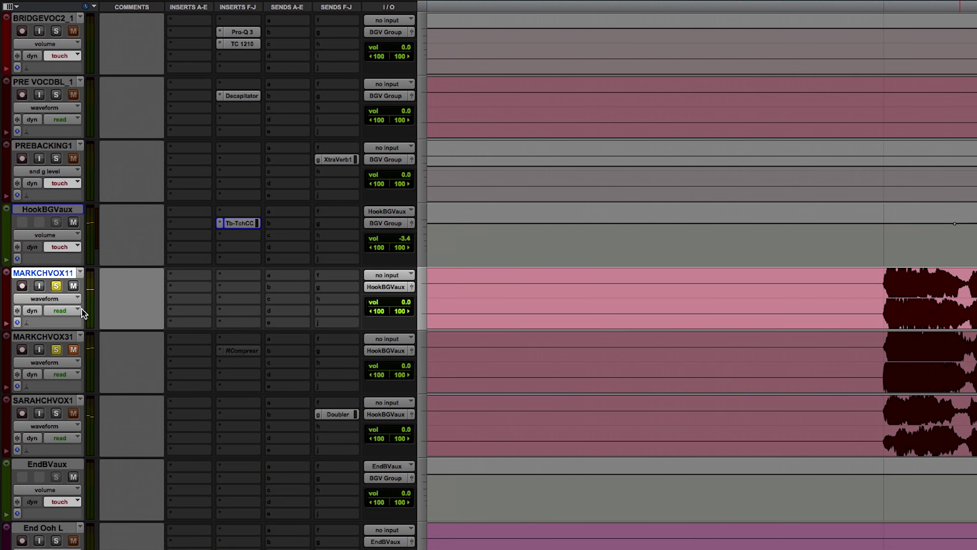
{"action": "left_click", "coordinate": [56, 286]}
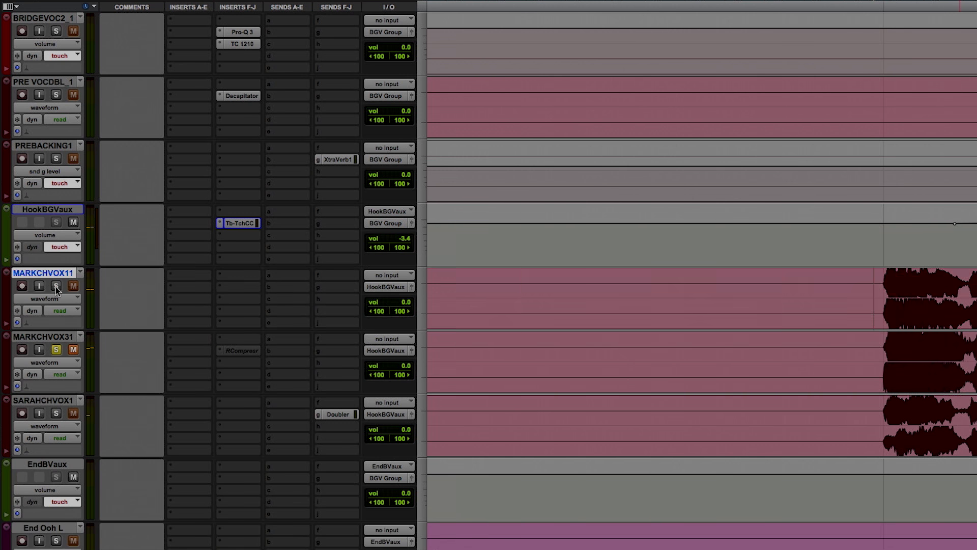
{"action": "left_click", "coordinate": [56, 413]}
{"action": "key", "text": "space"}
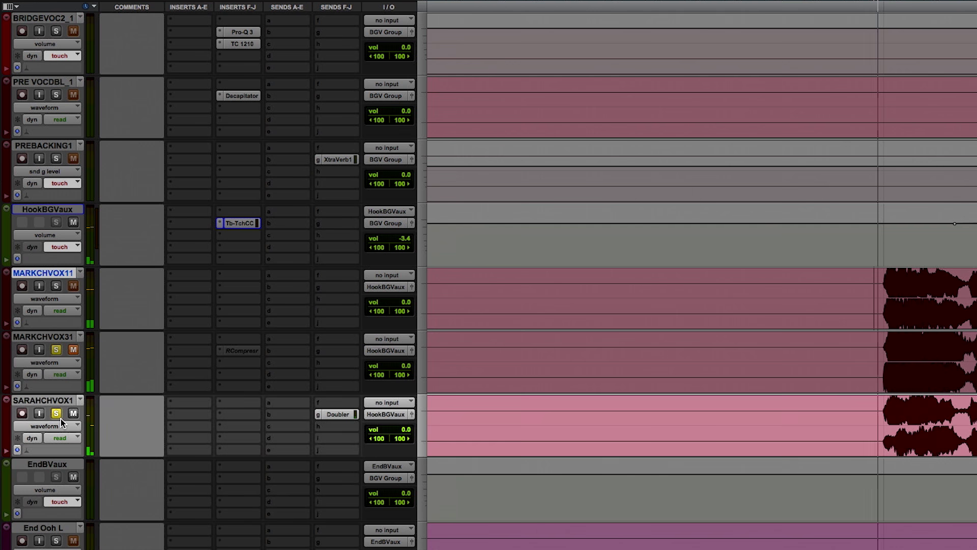
{"action": "key", "text": "space"}
Clear the SARAHCHVOX1 solo and play the MARKCHVOX21 lead in solo from before its first chorus phrase
{"action": "left_click", "coordinate": [56, 414]}
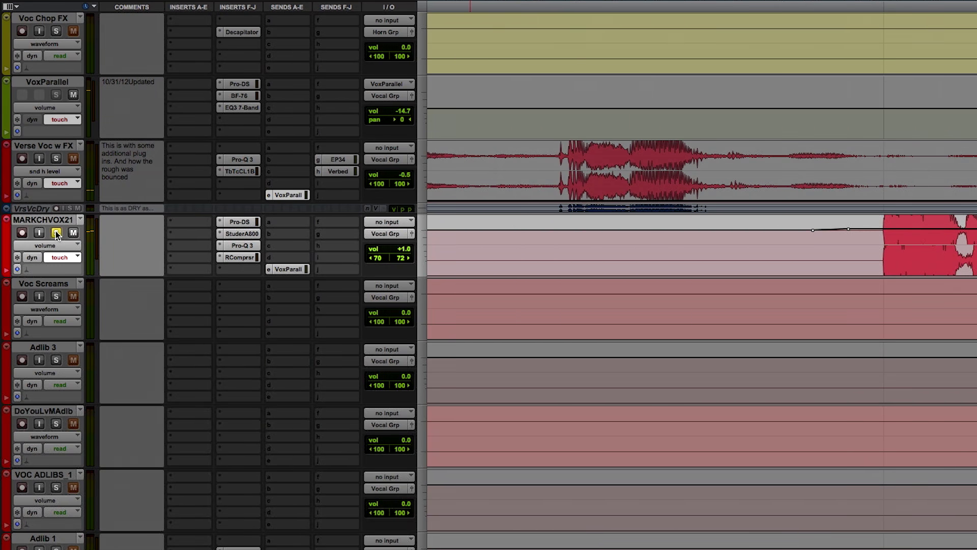
{"action": "left_click", "coordinate": [738, 244]}
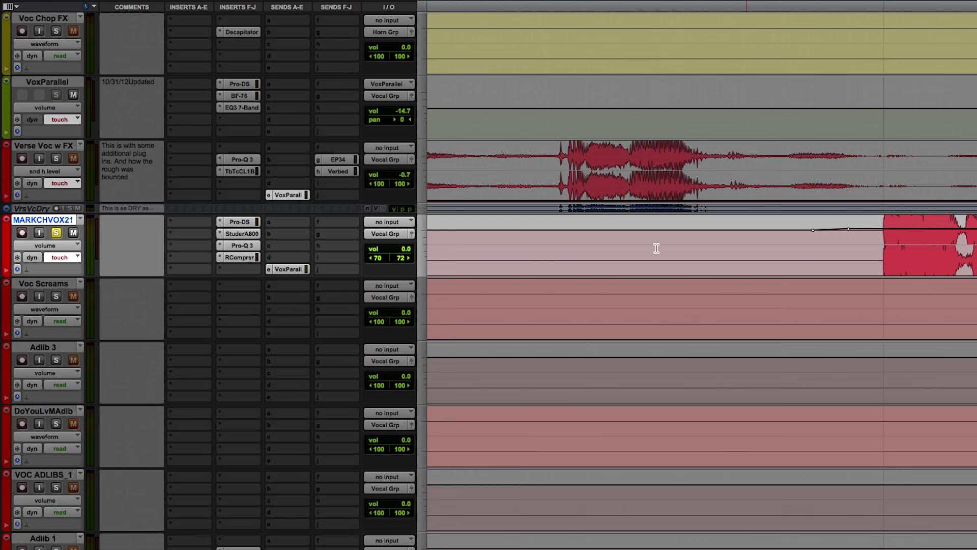
{"action": "key", "text": "space"}
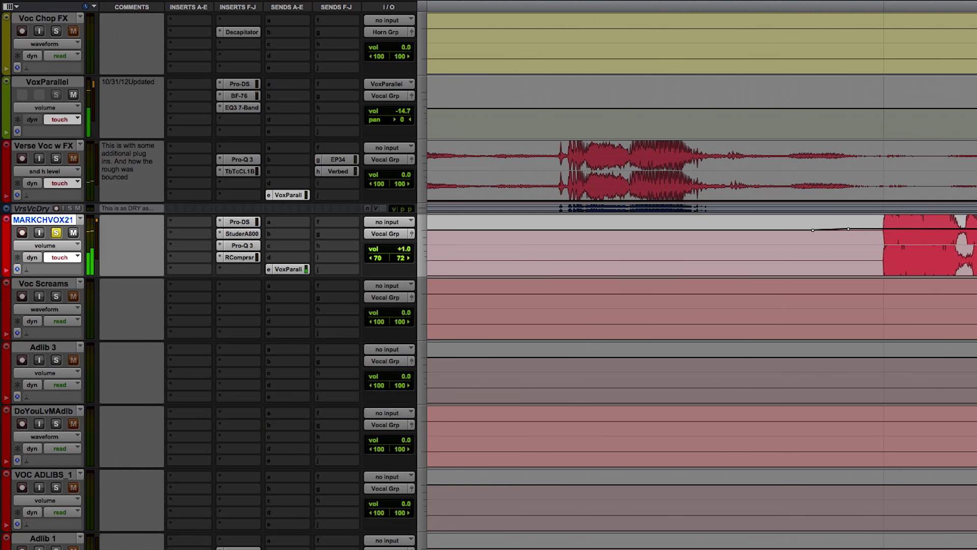
Solo MARKCHVOX11 and play it from just before the second chorus phrase
{"action": "scroll", "coordinate": [562, 274], "scroll_direction": "down", "scroll_amount": 10}
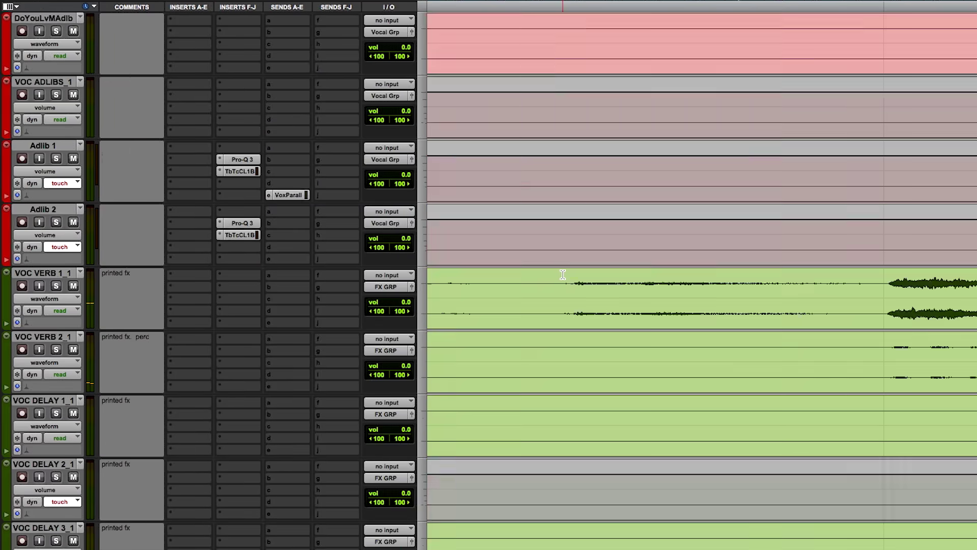
{"action": "scroll", "coordinate": [563, 275], "scroll_direction": "down", "scroll_amount": 6}
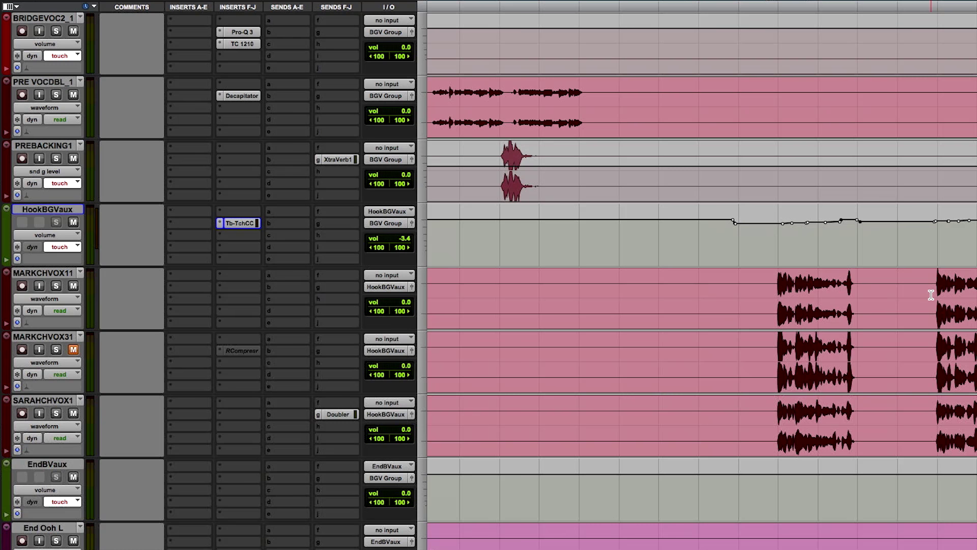
{"action": "left_click", "coordinate": [931, 295]}
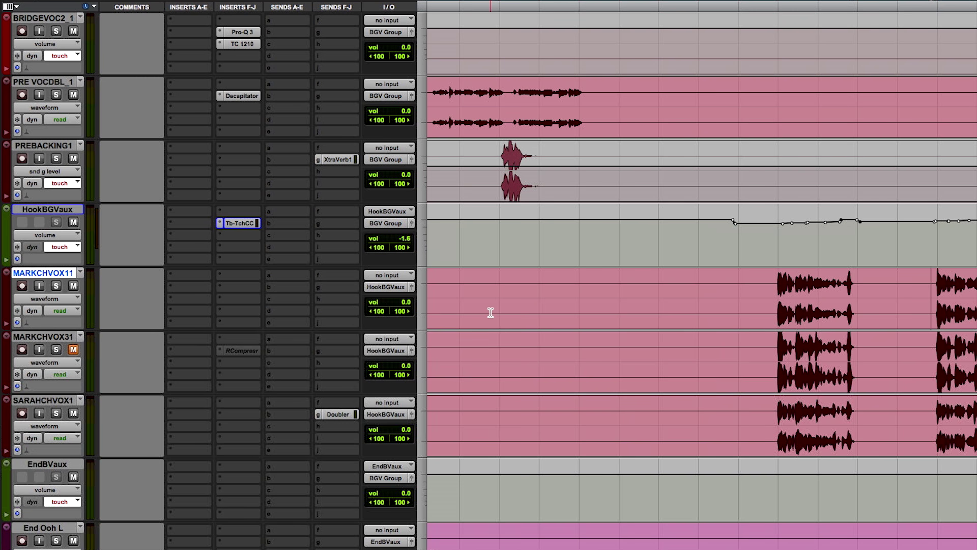
{"action": "key", "text": "space"}
{"action": "left_click", "coordinate": [56, 286]}
{"action": "key", "text": "space"}
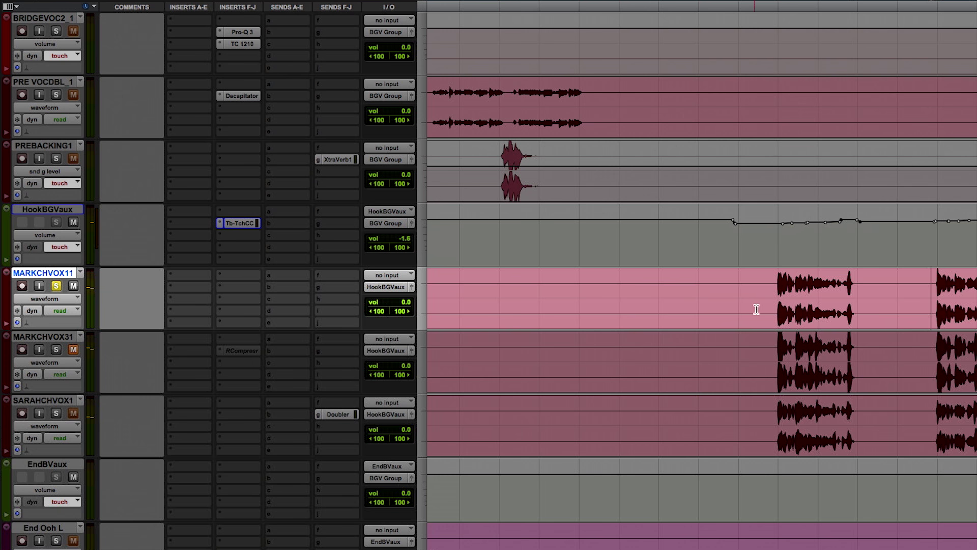
Set the edit point at the start of the second chorus phrase across MARKCHVOX11, MARKCHVOX31 and SARAHCHVOX1
{"action": "left_click", "coordinate": [934, 287]}
{"action": "key", "text": "t"}
{"action": "key", "text": "t"}
{"action": "key", "text": "t"}
{"action": "key", "text": "t"}
{"action": "key", "text": "t"}
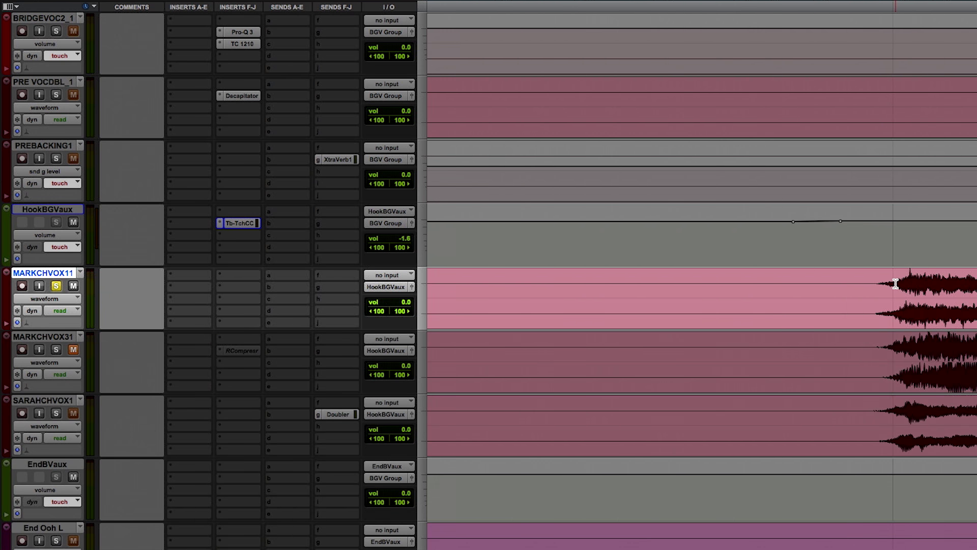
{"action": "left_click_drag", "start_coordinate": [895, 281], "coordinate": [892, 413]}
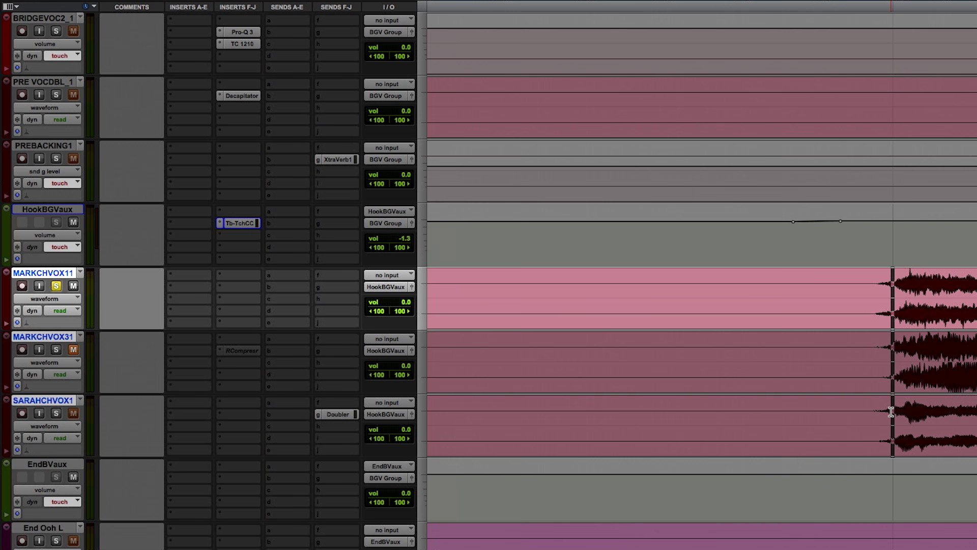
{"action": "left_click", "coordinate": [889, 284]}
{"action": "left_click_drag", "start_coordinate": [828, 306], "coordinate": [820, 431]}
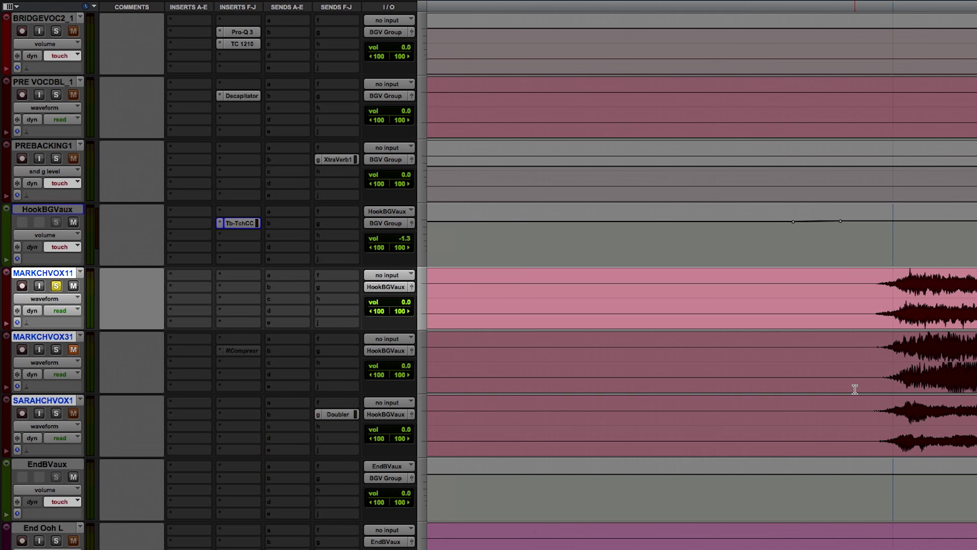
Extend the selection back over the quiet pickup before the second chorus phrase on all three hook vocal tracks
{"action": "left_click", "coordinate": [817, 354], "text": "shift"}
{"action": "key", "text": "super+alt+]"}
{"action": "key", "text": "super+alt+]"}
{"action": "key", "text": "super+alt+]"}
{"action": "key", "text": "super+alt+]"}
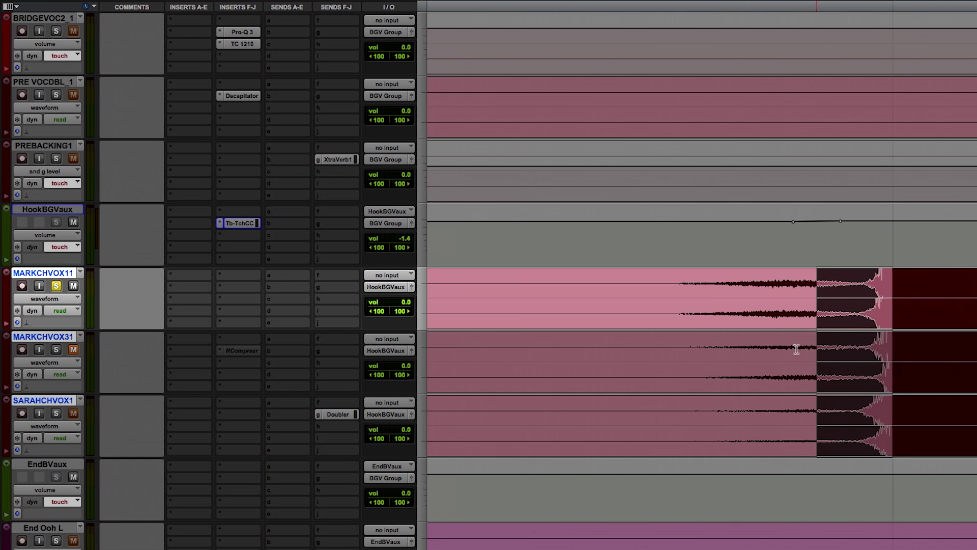
{"action": "left_click", "coordinate": [660, 285], "text": "shift"}
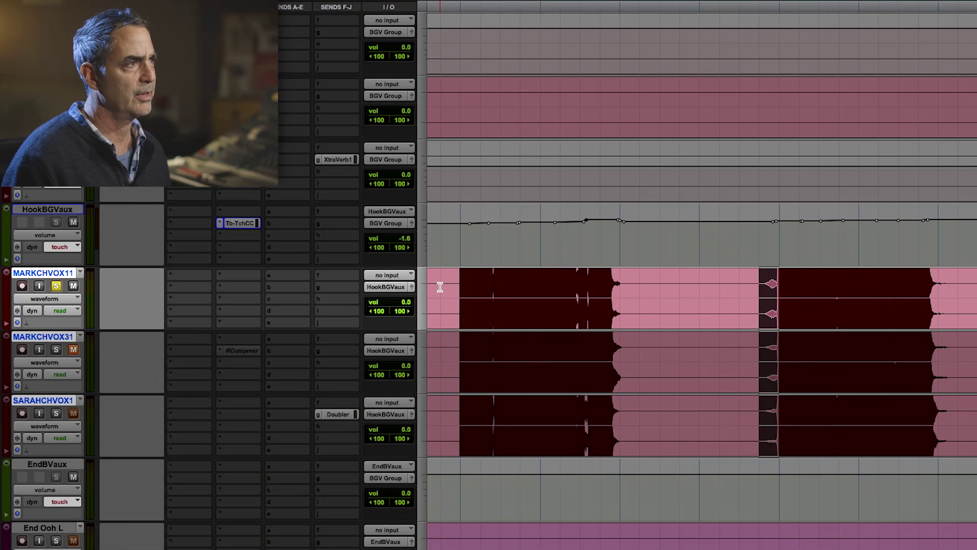
Paste the copied pickup directly before the first chorus phrase on MARKCHVOX11, MARKCHVOX31 and SARAHCHVOX1
{"action": "left_click", "coordinate": [441, 287]}
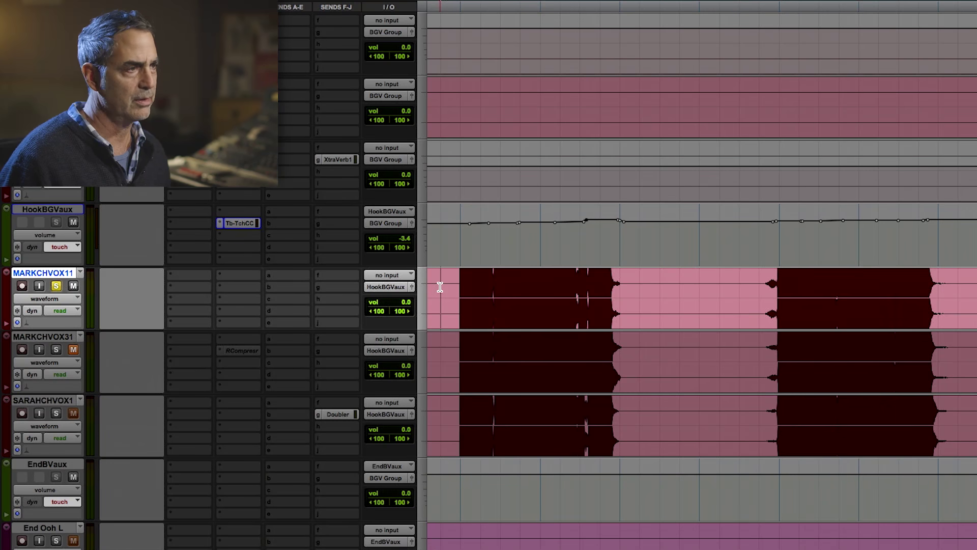
{"action": "left_click", "coordinate": [439, 353], "text": "shift"}
{"action": "left_click", "coordinate": [439, 419], "text": "shift"}
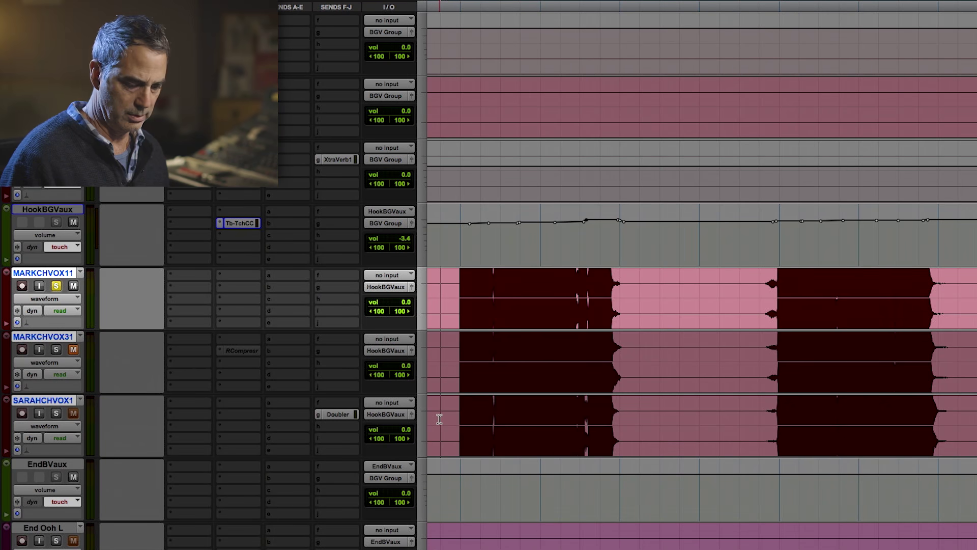
{"action": "key", "text": "super+v"}
{"action": "key", "text": "t"}
{"action": "key", "text": "t"}
{"action": "key", "text": "t"}
{"action": "key", "text": "t"}
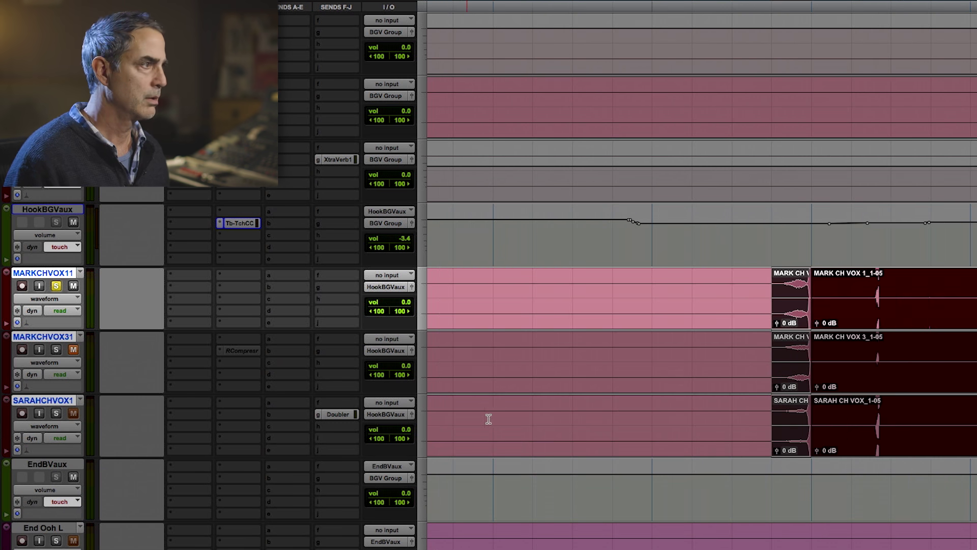
{"action": "scroll", "coordinate": [769, 398], "scroll_direction": "right", "scroll_amount": 5}
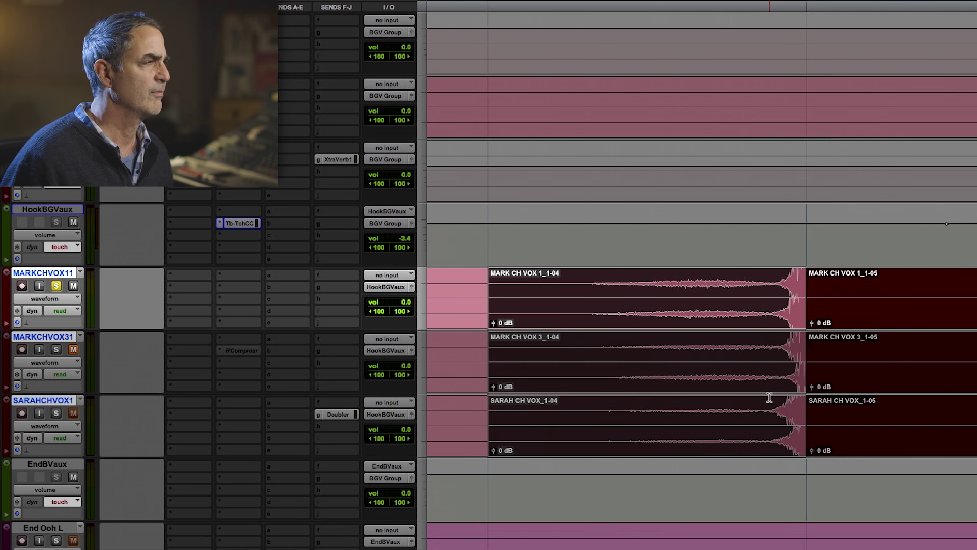
Unmute MARKCHVOX31 and play the pasted pickup with all three hook vocal tracks soloed
{"action": "double_click", "coordinate": [552, 283]}
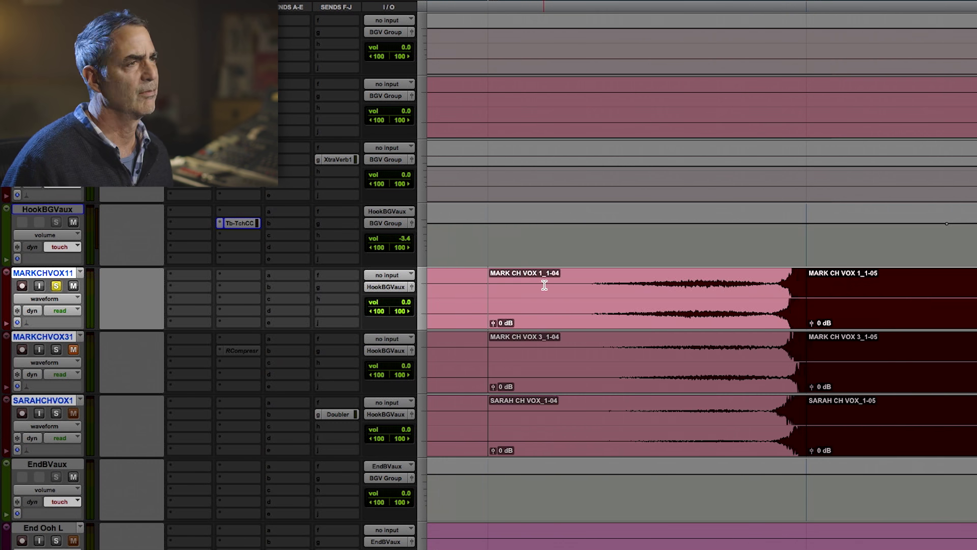
{"action": "left_click", "coordinate": [75, 349]}
{"action": "left_click", "coordinate": [55, 414]}
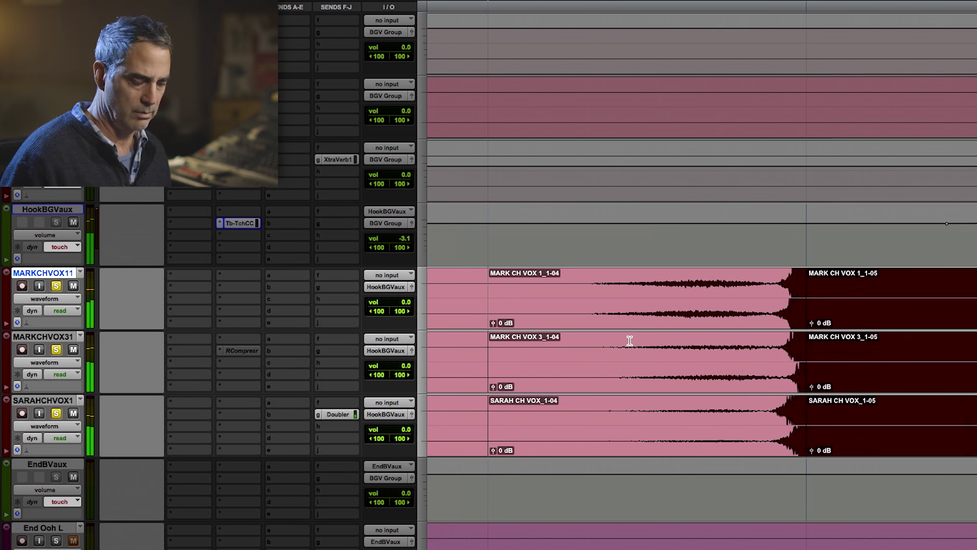
{"action": "key", "text": "space"}
Solo MARKCHVOX21, play its chorus entrance and switch the track from volume to waveform view
{"action": "key", "text": "r"}
{"action": "key", "text": "r"}
{"action": "scroll", "coordinate": [829, 338], "scroll_direction": "up", "scroll_amount": 3}
{"action": "scroll", "coordinate": [829, 338], "scroll_direction": "up", "scroll_amount": 5}
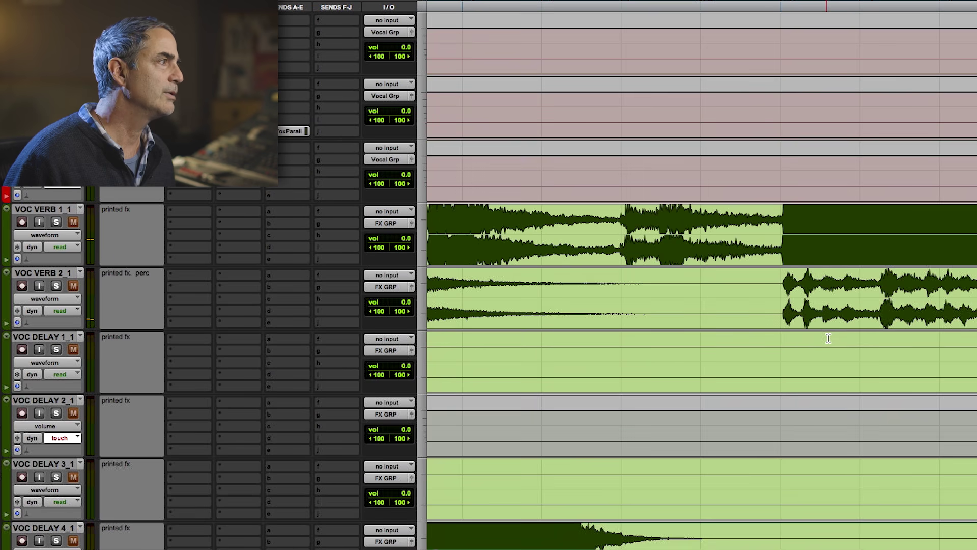
{"action": "scroll", "coordinate": [829, 338], "scroll_direction": "right", "scroll_amount": 5}
{"action": "scroll", "coordinate": [829, 339], "scroll_direction": "up", "scroll_amount": 10}
{"action": "scroll", "coordinate": [829, 339], "scroll_direction": "right", "scroll_amount": 5}
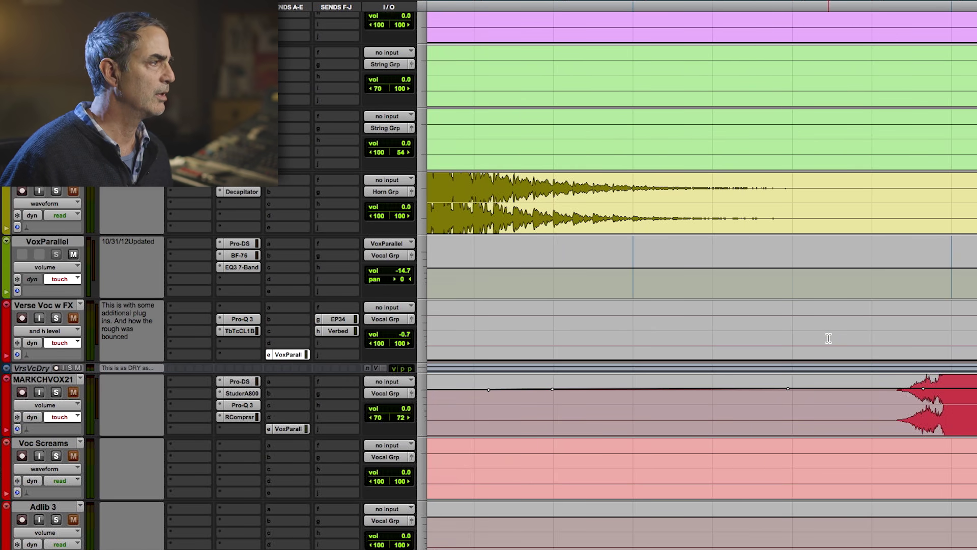
{"action": "left_click", "coordinate": [779, 391]}
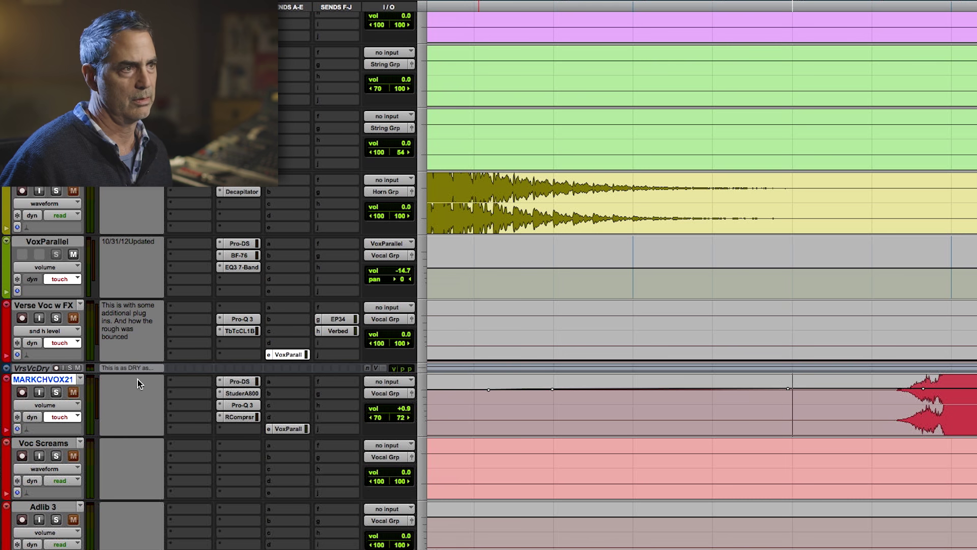
{"action": "left_click", "coordinate": [57, 394]}
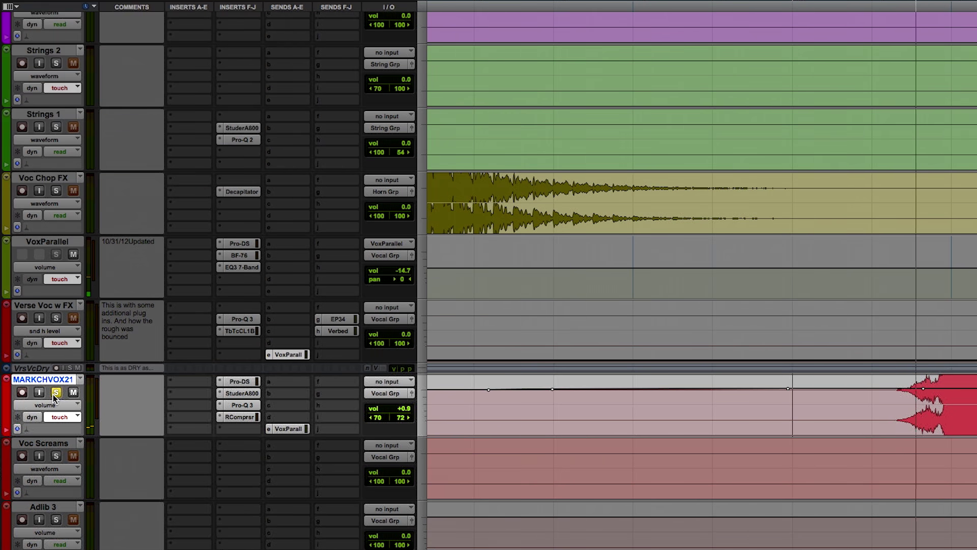
{"action": "key", "text": "space"}
{"action": "key", "text": "minus"}
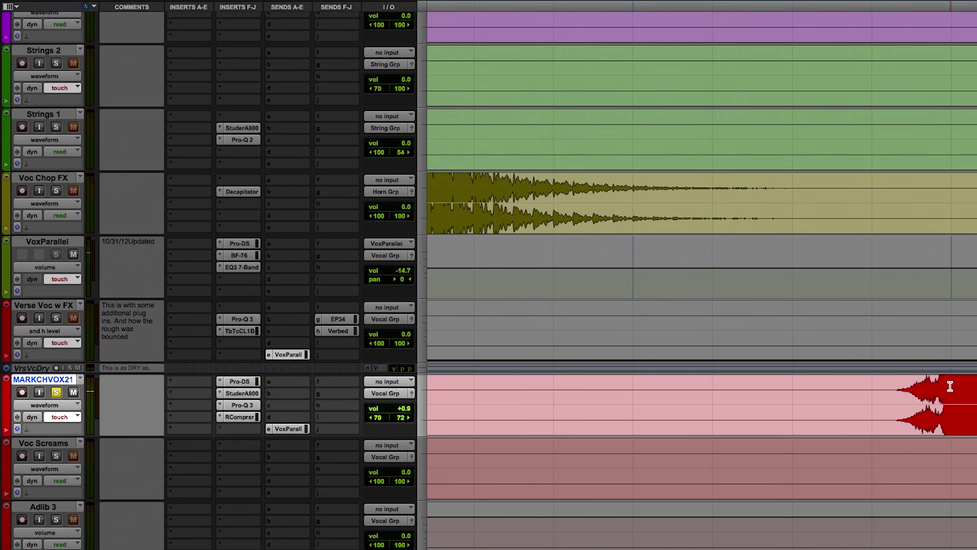
Copy the pickup before the second chorus phrase on MARKCHVOX21 and paste it directly before the first chorus phrase
{"action": "left_click_drag", "start_coordinate": [950, 387], "coordinate": [879, 388]}
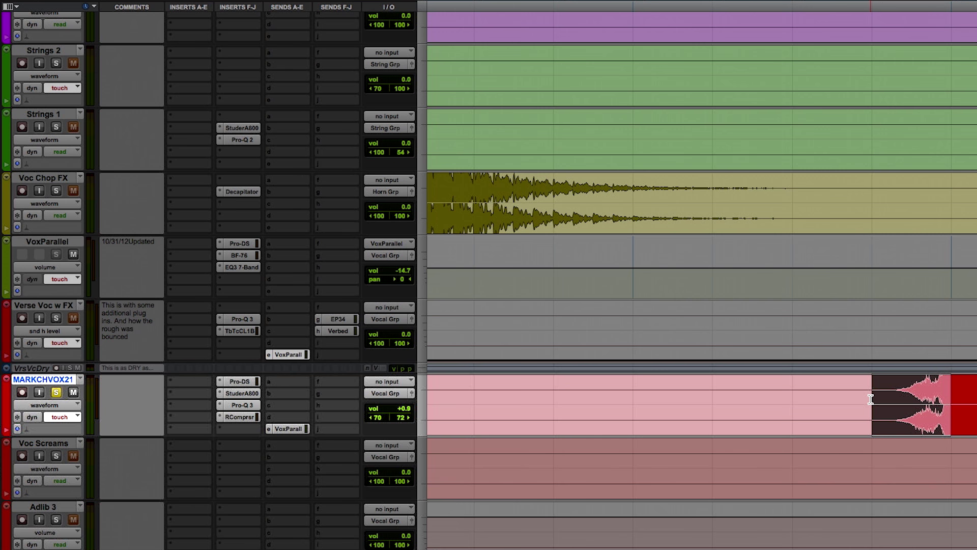
{"action": "scroll", "coordinate": [865, 398], "scroll_direction": "left", "scroll_amount": 10}
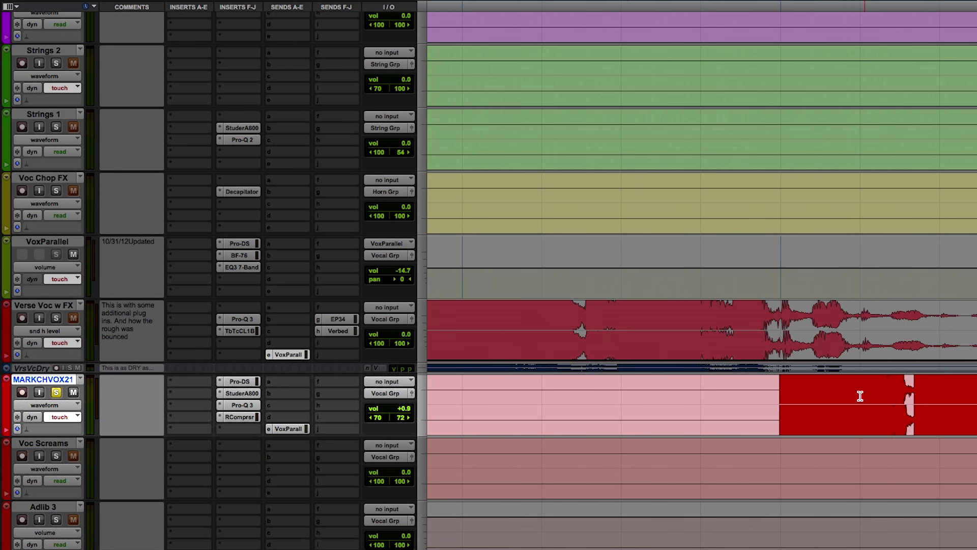
{"action": "left_click", "coordinate": [704, 399]}
{"action": "key", "text": "super+v"}
Play the soloed MARKCHVOX21 from just before the pasted pickup
{"action": "left_click", "coordinate": [662, 398]}
{"action": "key", "text": "space"}
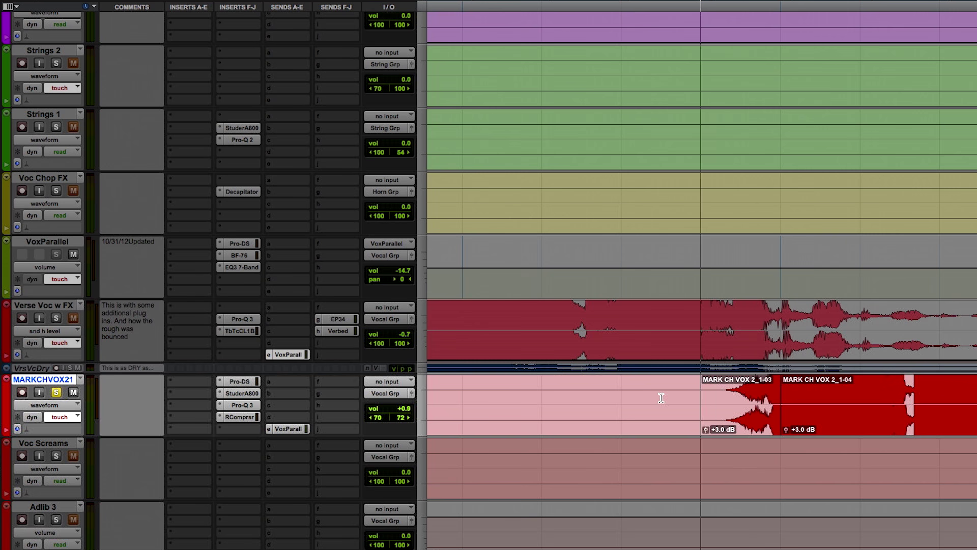
{"action": "key", "text": "space"}
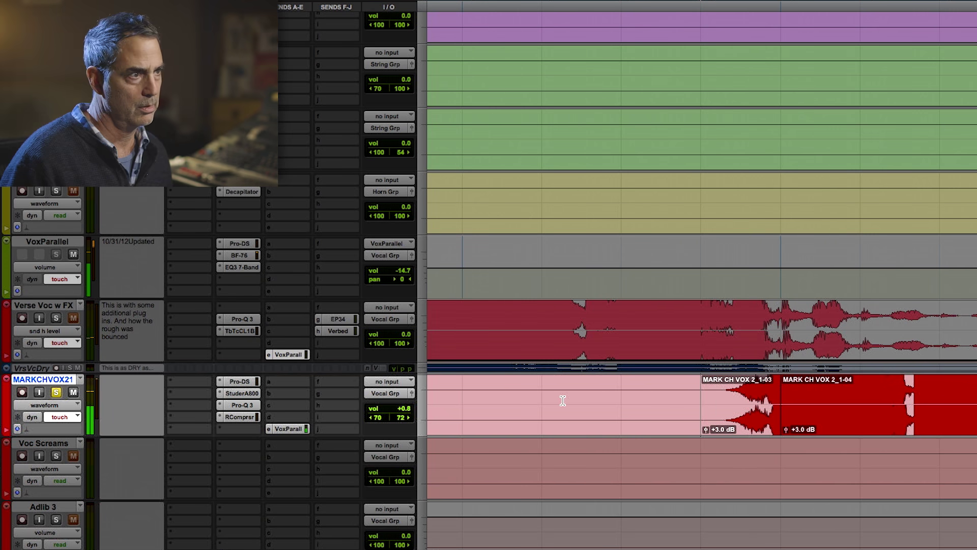
Unsolo MARKCHVOX21 and play the full mix from shortly before the first chorus
{"action": "key", "text": "r"}
{"action": "key", "text": "r"}
{"action": "key", "text": "r"}
{"action": "key", "text": "r"}
{"action": "key", "text": "r"}
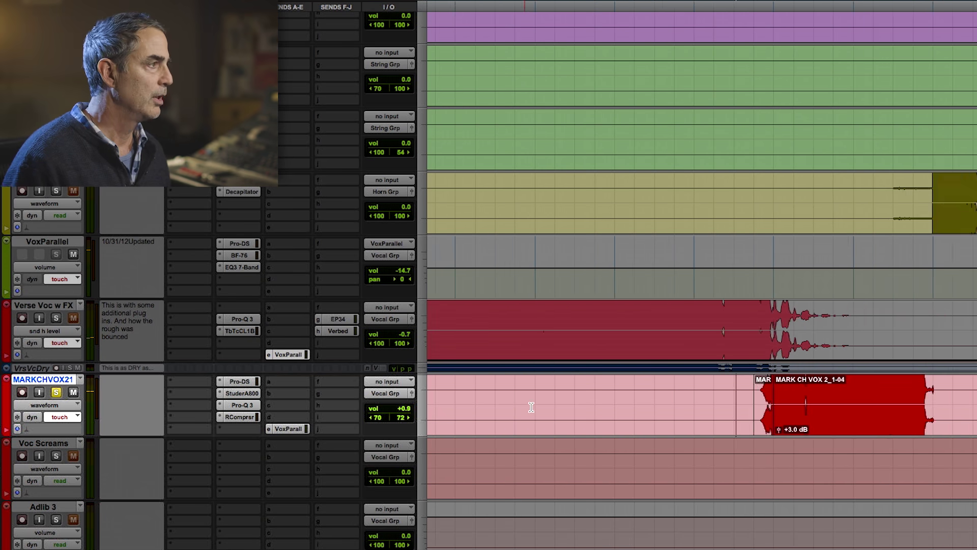
{"action": "scroll", "coordinate": [646, 413], "scroll_direction": "down", "scroll_amount": 2}
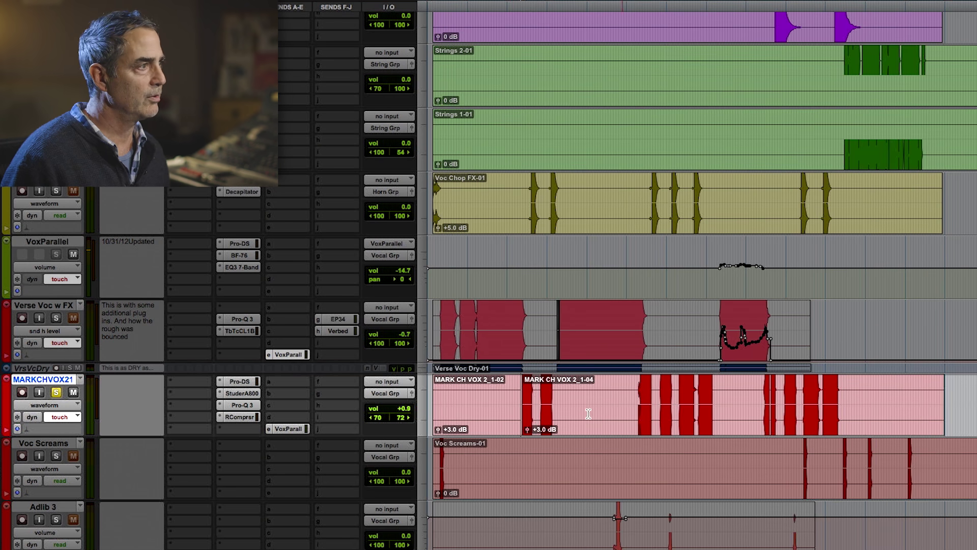
{"action": "left_click", "coordinate": [510, 458]}
{"action": "left_click", "coordinate": [56, 392]}
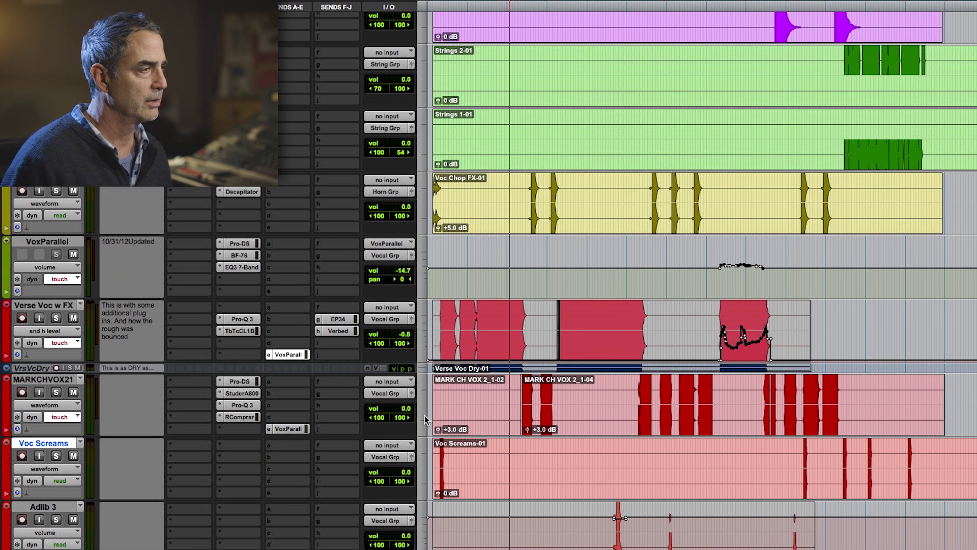
{"action": "key", "text": "space"}
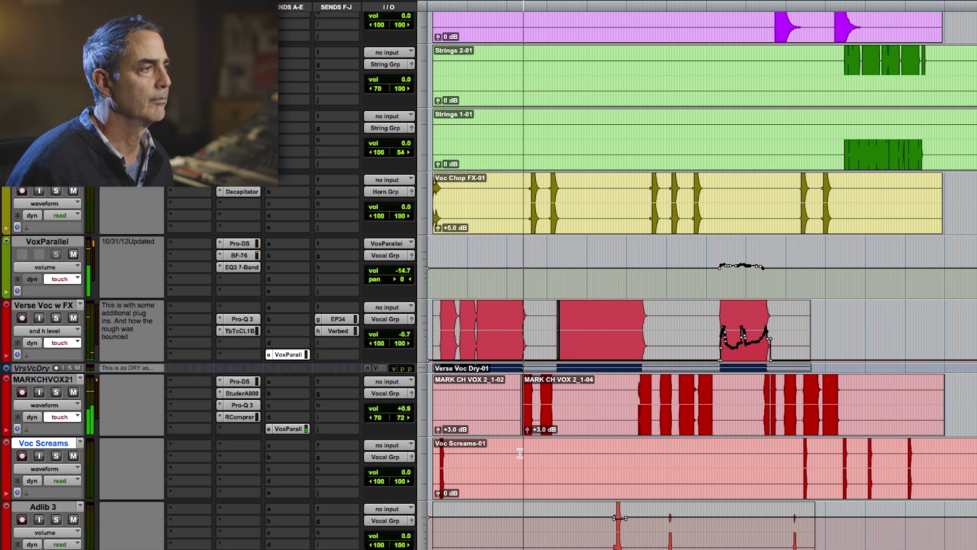
Check the repaired entrances on the hook background vocal tracks while the first chorus plays in the full mix
{"action": "scroll", "coordinate": [522, 453], "scroll_direction": "down", "scroll_amount": 10}
{"action": "scroll", "coordinate": [519, 453], "scroll_direction": "down", "scroll_amount": 20}
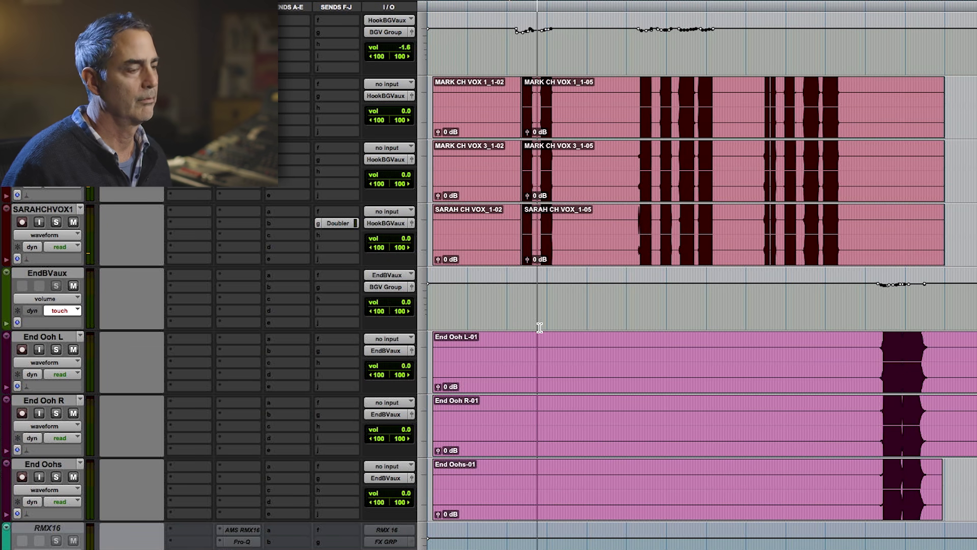
{"action": "key", "text": "t"}
{"action": "key", "text": "ctrl+bracketright"}
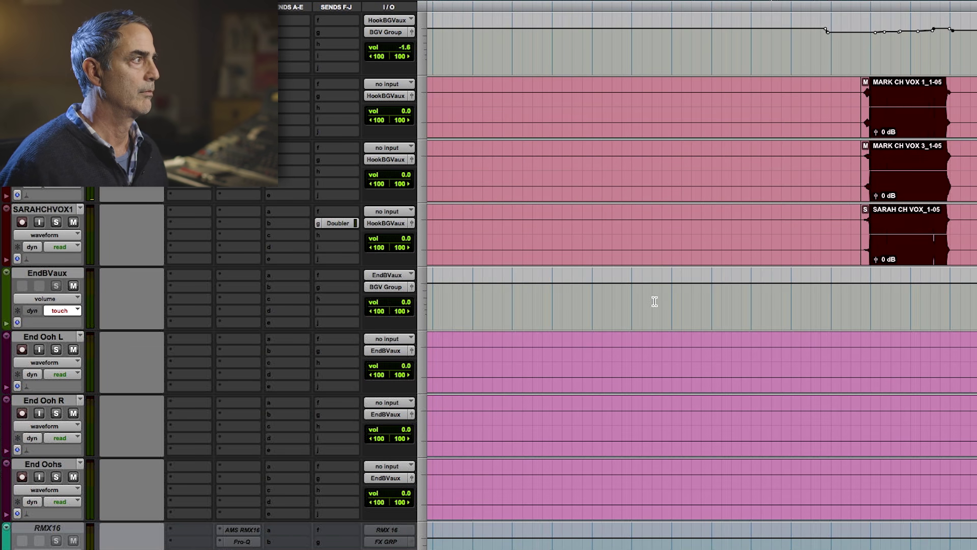
{"action": "scroll", "coordinate": [655, 301], "scroll_direction": "right", "scroll_amount": 5}
{"action": "scroll", "coordinate": [655, 302], "scroll_direction": "left", "scroll_amount": 3}
{"action": "scroll", "coordinate": [655, 302], "scroll_direction": "right", "scroll_amount": 1}
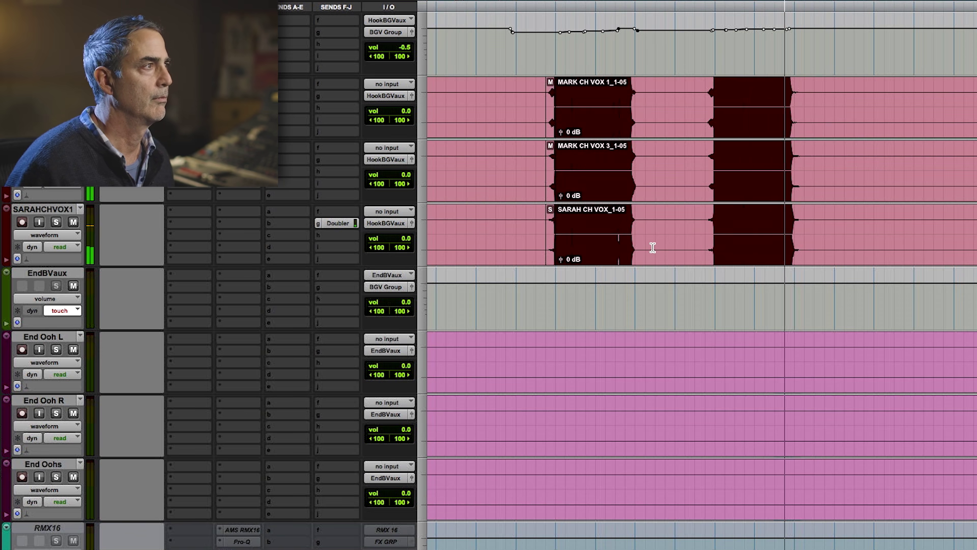
{"action": "key", "text": "ctrl+bracketleft"}
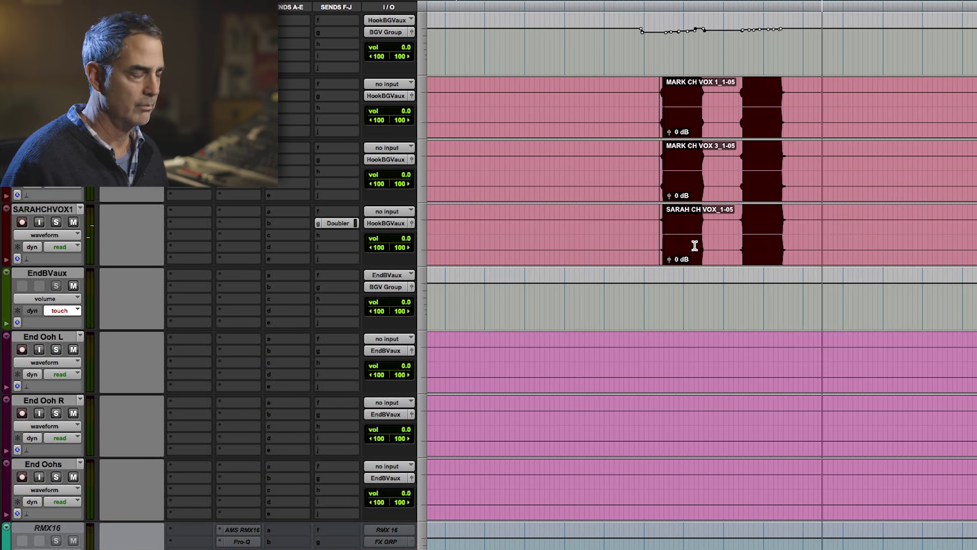
{"action": "key", "text": "space"}
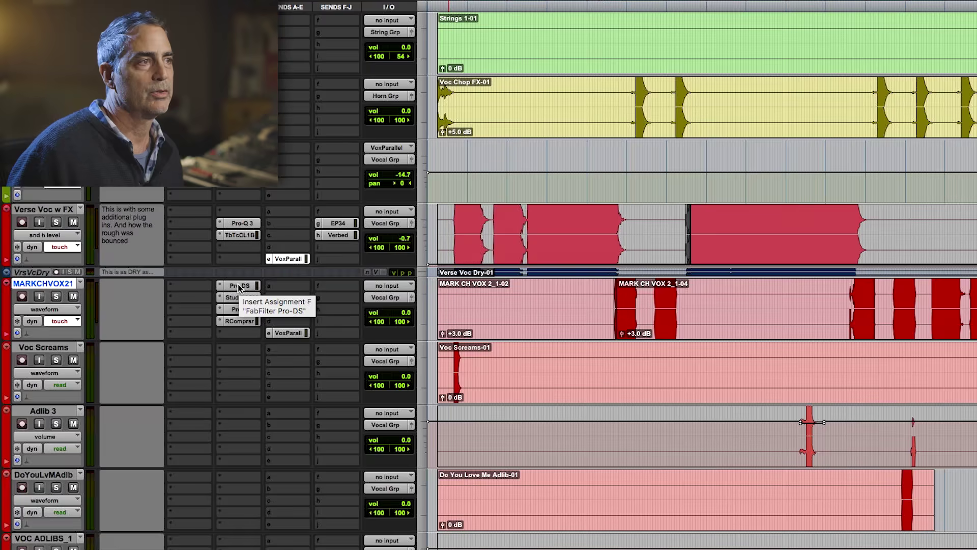
Review the Pro-DS, Studer A800 and Pro-Q 3 plug-ins on MARKCHVOX21, including the two dynamic EQ bands
{"action": "left_click", "coordinate": [239, 286]}
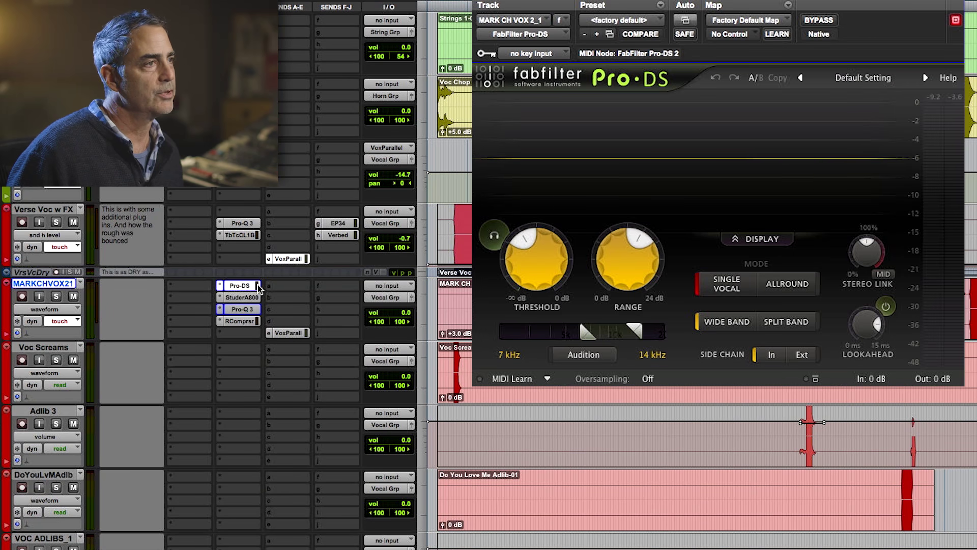
{"action": "left_click", "coordinate": [241, 298]}
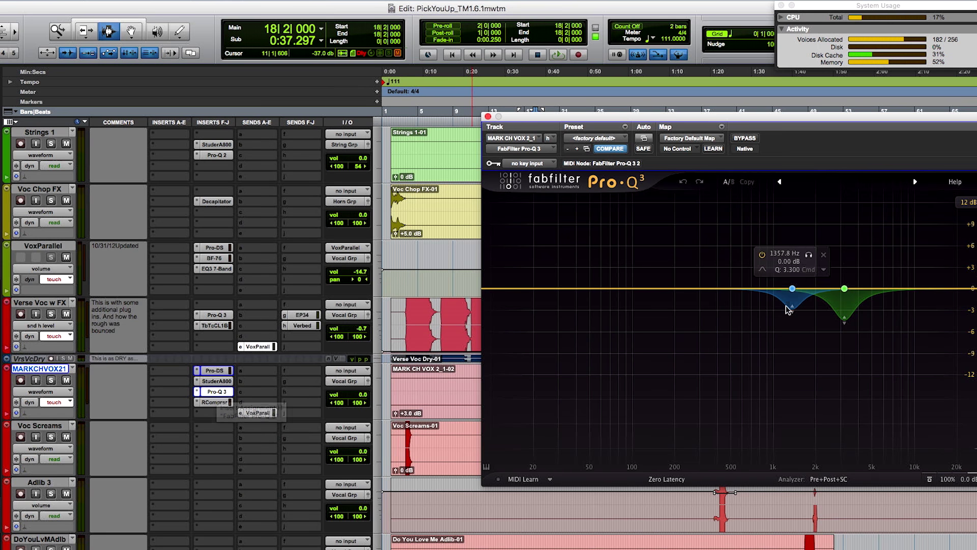
{"action": "mouse_move", "coordinate": [791, 308]}
{"action": "mouse_move", "coordinate": [839, 307]}
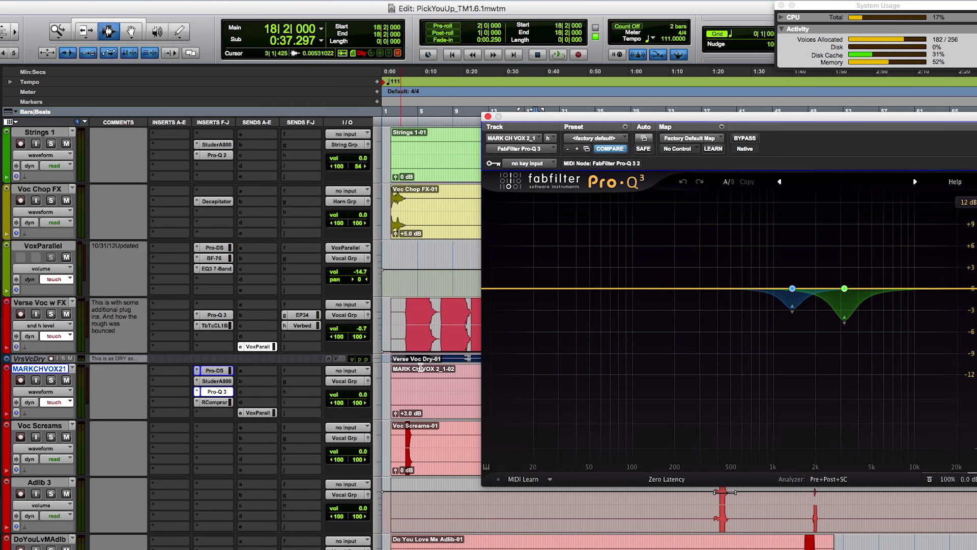
Move the Pro-Q 3 window clear of the chorus clips and play MARKCHVOX21 in solo
{"action": "left_click_drag", "start_coordinate": [572, 119], "coordinate": [338, 8]}
{"action": "scroll", "coordinate": [536, 454], "scroll_direction": "up", "scroll_amount": 5}
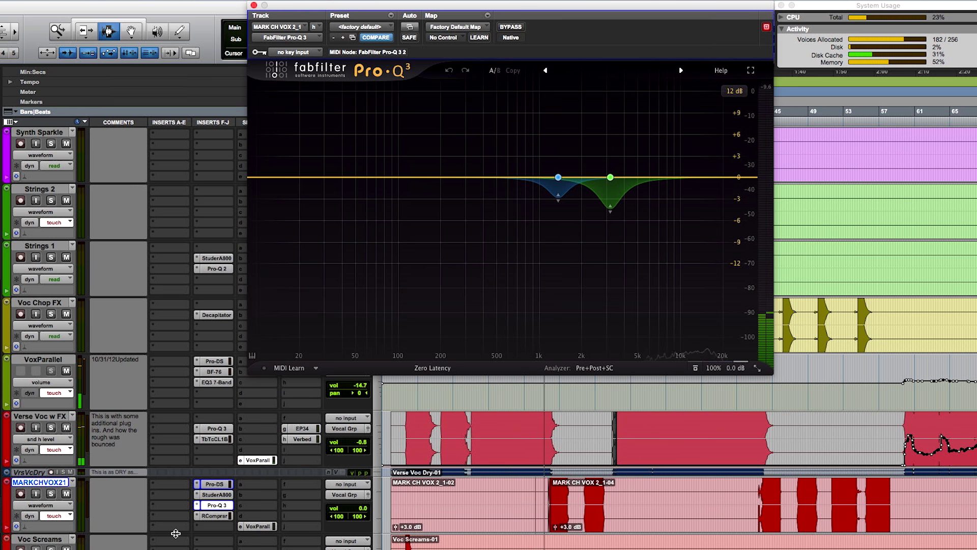
{"action": "key", "text": "space"}
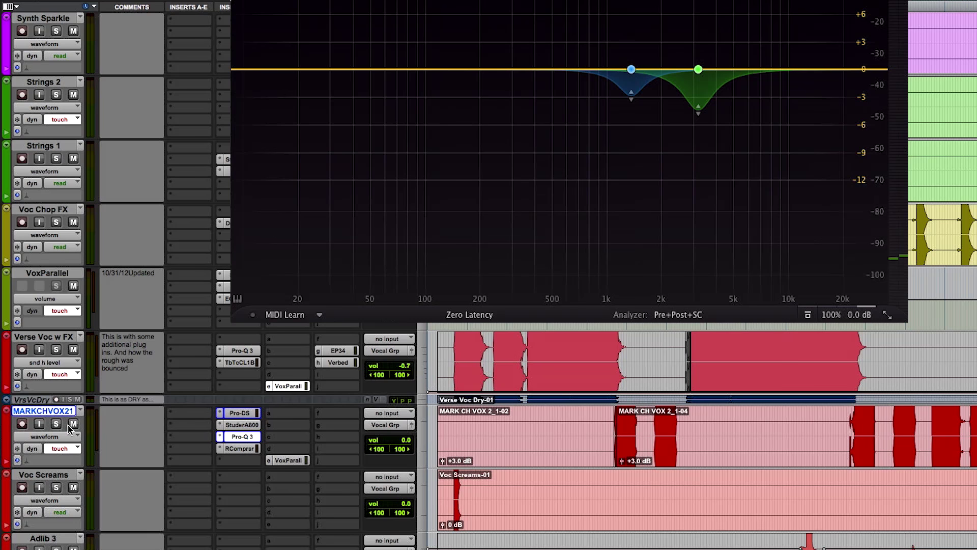
{"action": "left_click", "coordinate": [56, 424]}
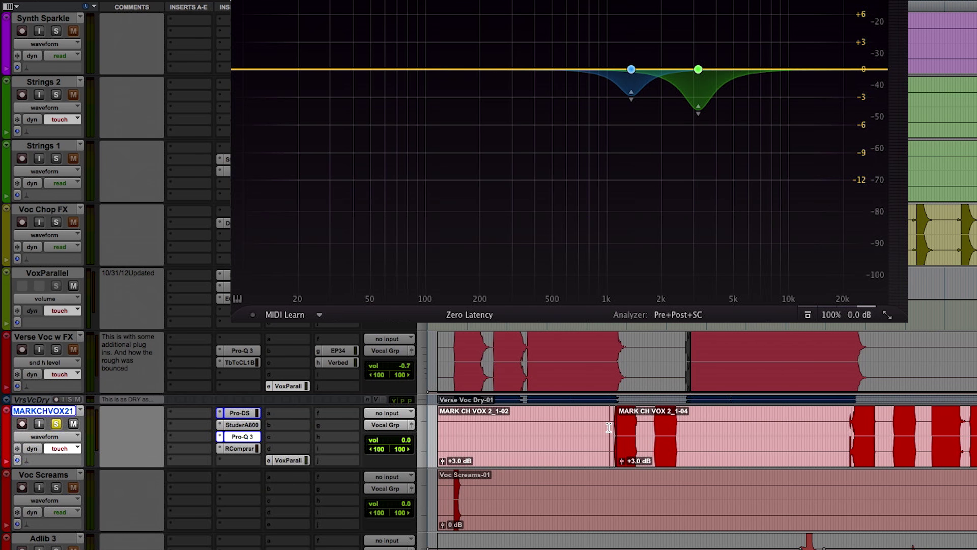
{"action": "key", "text": "space"}
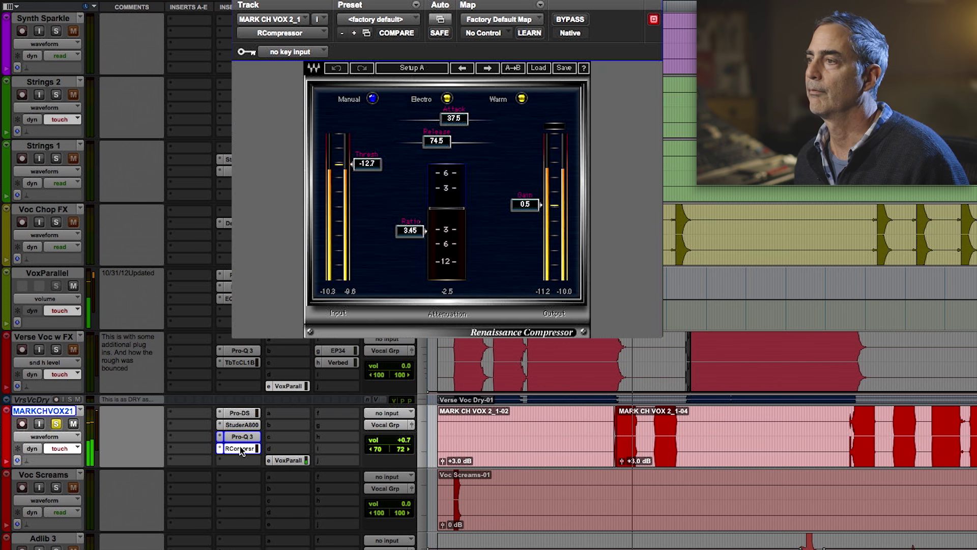
Unsolo MARKCHVOX21 and close its RCompressor window
{"action": "scroll", "coordinate": [235, 447], "scroll_direction": "up", "scroll_amount": 3}
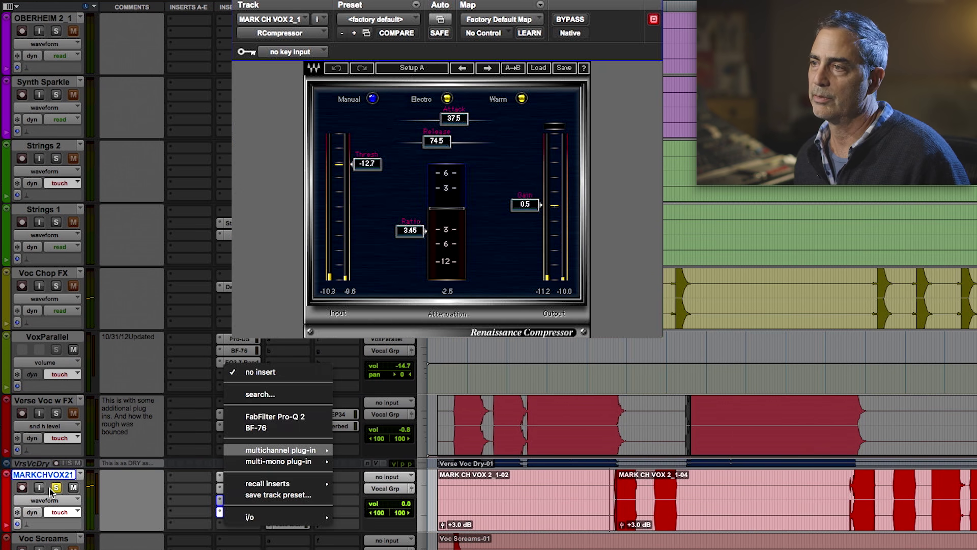
{"action": "left_click", "coordinate": [50, 489]}
{"action": "left_click", "coordinate": [56, 488]}
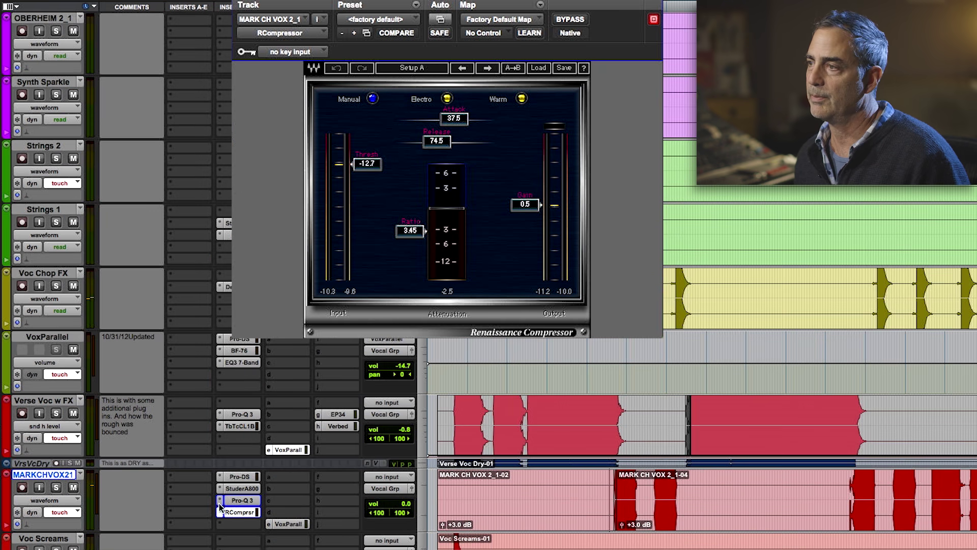
{"action": "left_click", "coordinate": [244, 513]}
{"action": "scroll", "coordinate": [375, 481], "scroll_direction": "down", "scroll_amount": 3}
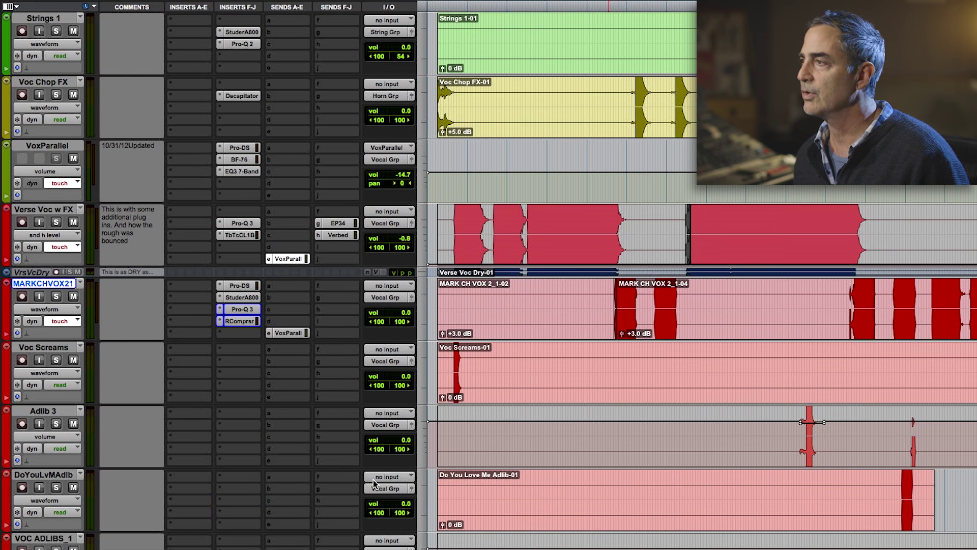
Mute the VoxParallel send on MARKCHVOX21 and audition the Voc Chop FX track in solo
{"action": "left_click", "coordinate": [289, 332]}
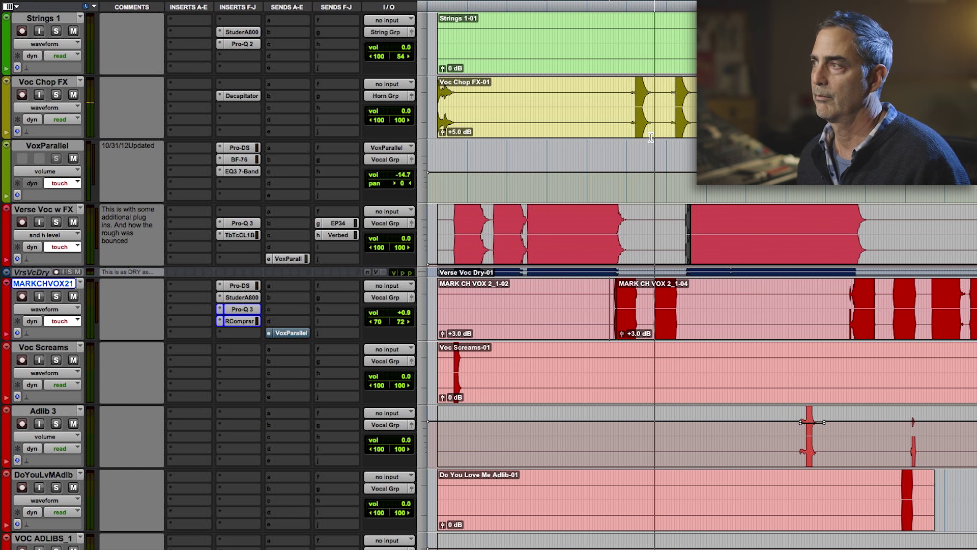
{"action": "key", "text": "r"}
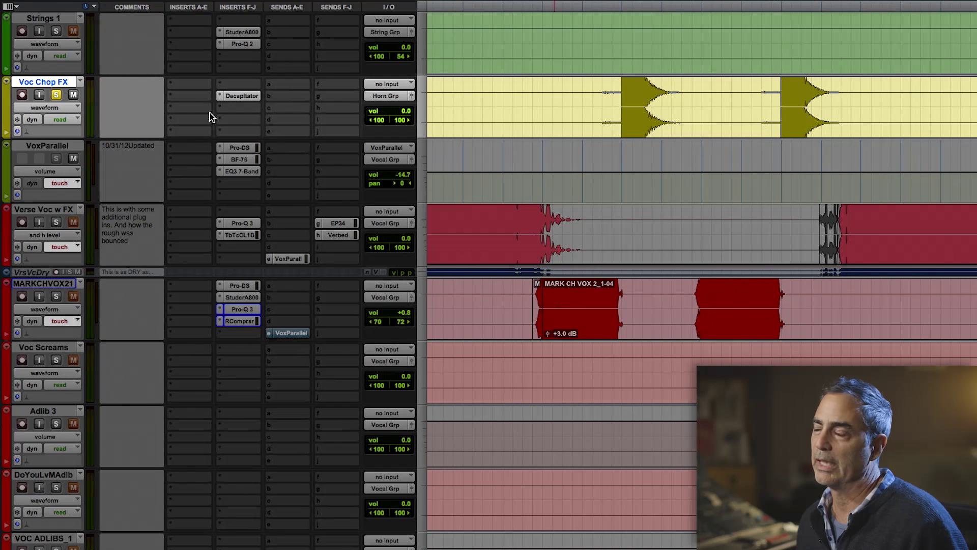
{"action": "left_click", "coordinate": [56, 96]}
{"action": "key", "text": "space"}
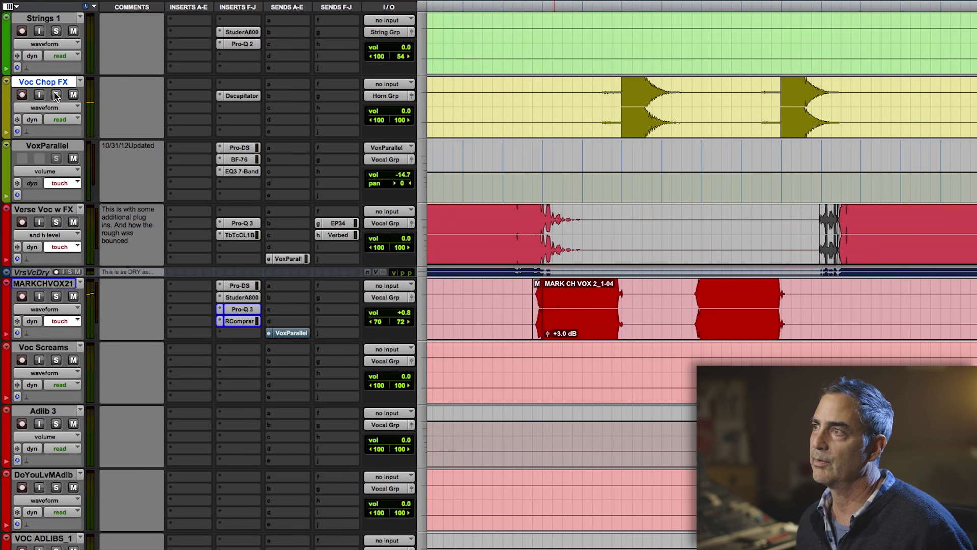
Bypass the Decapitator on Voc Chop FX and solo the track to hear it without the distortion
{"action": "left_click", "coordinate": [244, 97]}
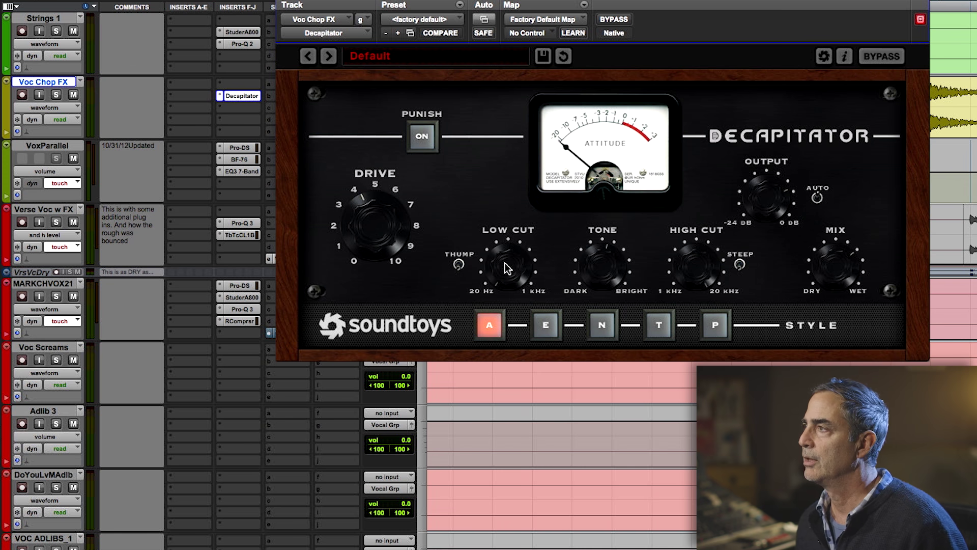
{"action": "scroll", "coordinate": [137, 275], "scroll_direction": "up", "scroll_amount": 5}
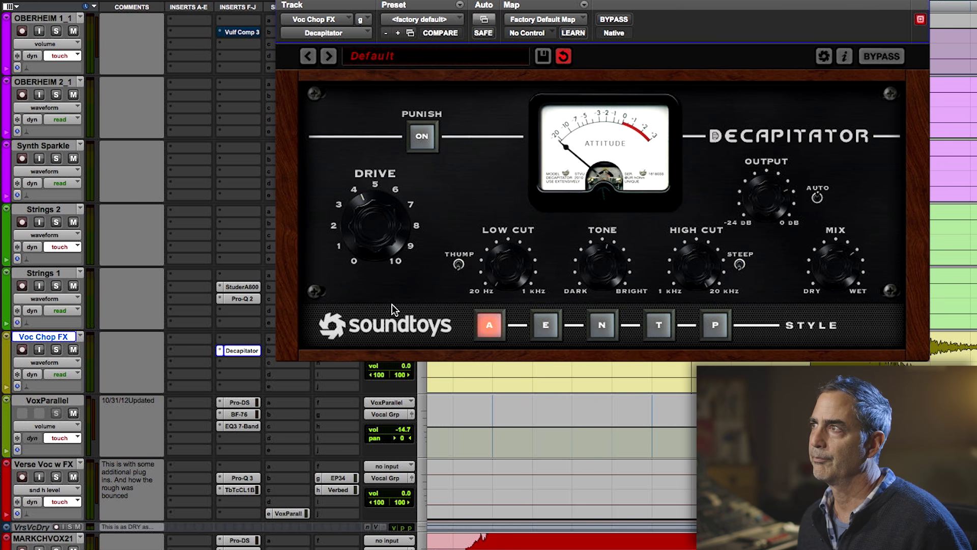
{"action": "left_click", "coordinate": [614, 19]}
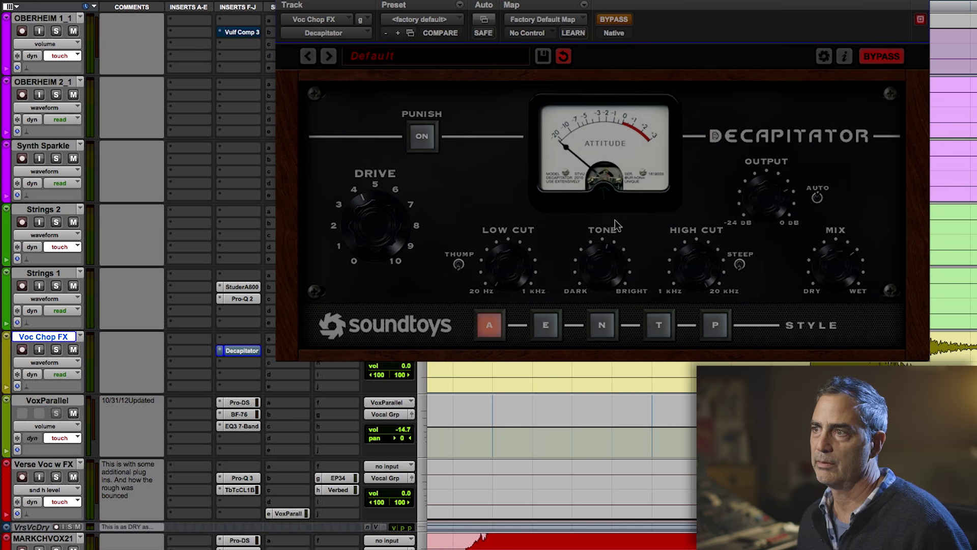
{"action": "left_click", "coordinate": [56, 350]}
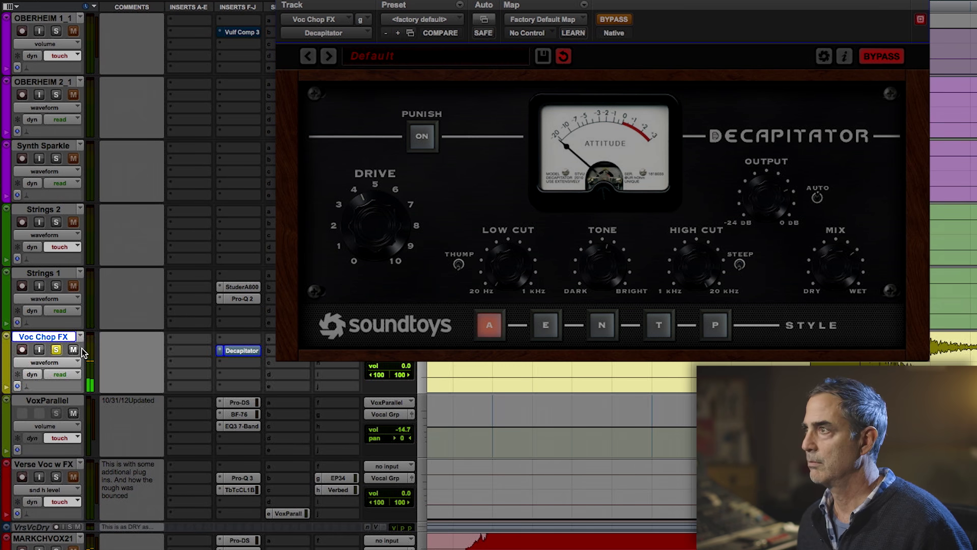
Re-enable the Decapitator on Voc Chop FX, unsolo the track and close the plug-in window
{"action": "left_click", "coordinate": [604, 20]}
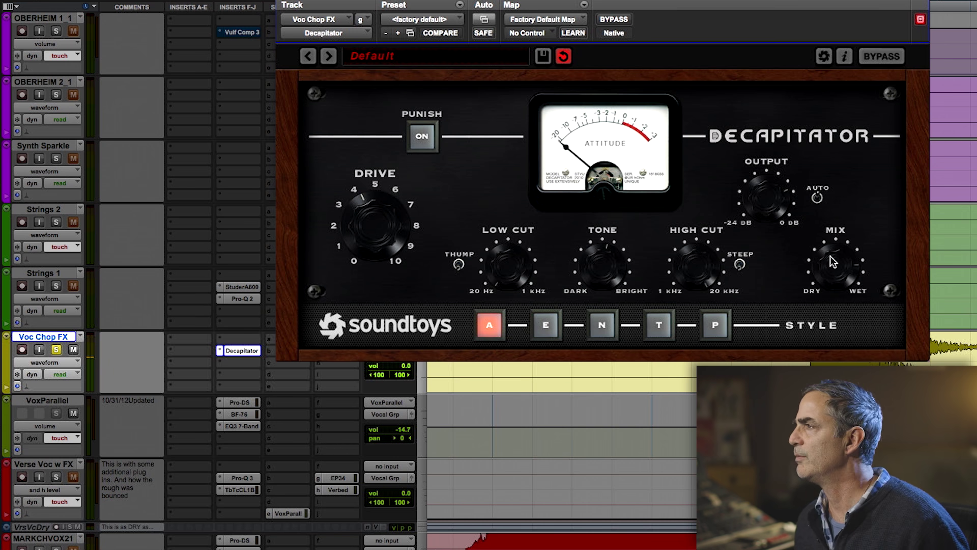
{"action": "left_click", "coordinate": [56, 350]}
{"action": "left_click", "coordinate": [239, 350]}
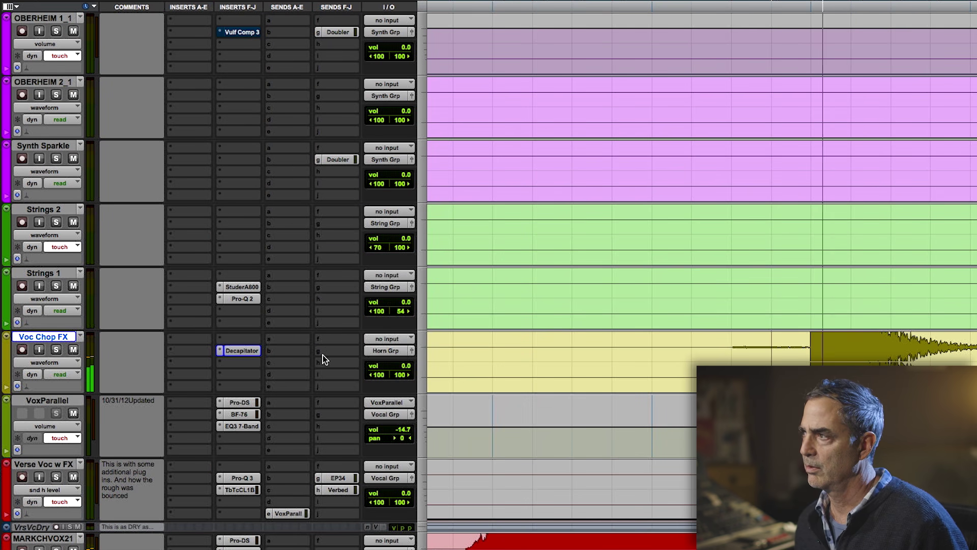
Select the whole Voc Chop FX-01 clip and raise its clip gain to +6.0 dB
{"action": "key", "text": "r"}
{"action": "key", "text": "r"}
{"action": "key", "text": "r"}
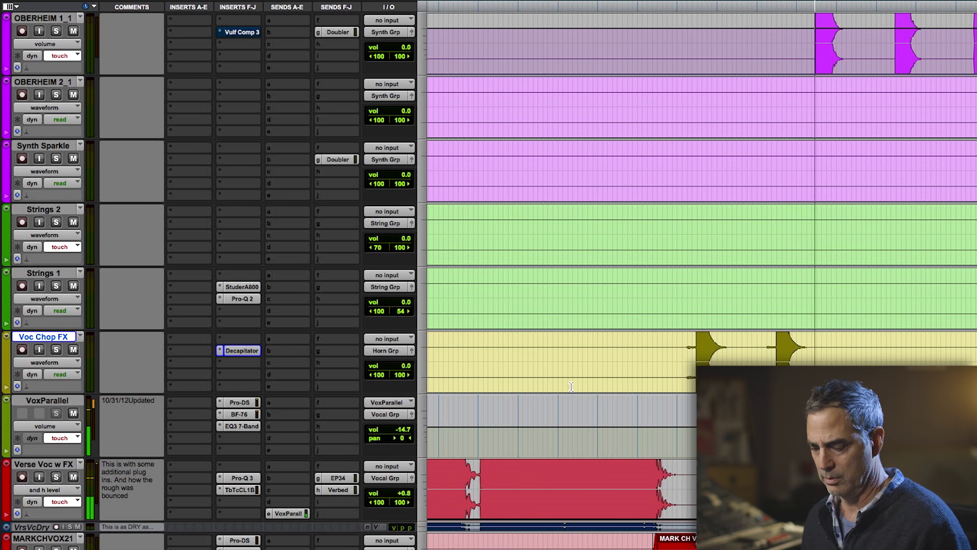
{"action": "key", "text": "r"}
{"action": "key", "text": "r"}
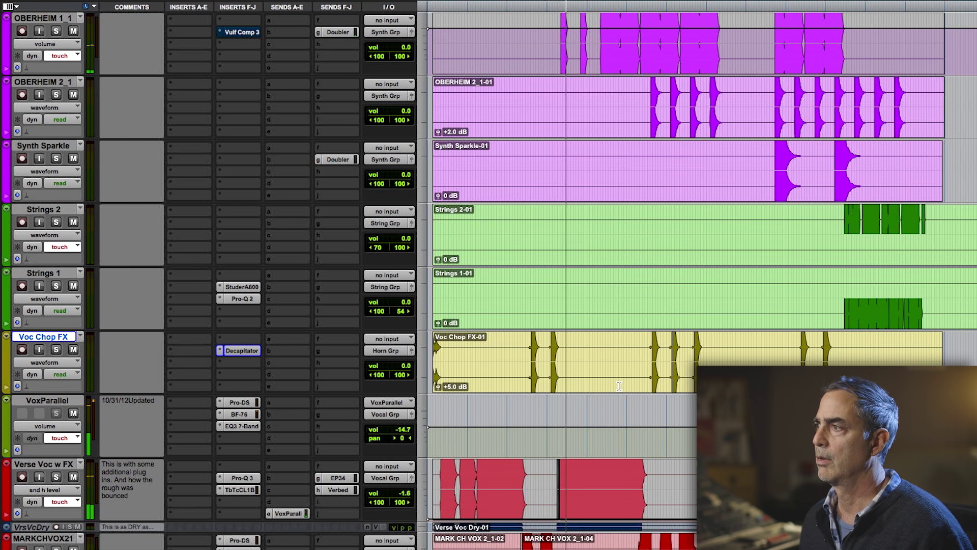
{"action": "double_click", "coordinate": [620, 384]}
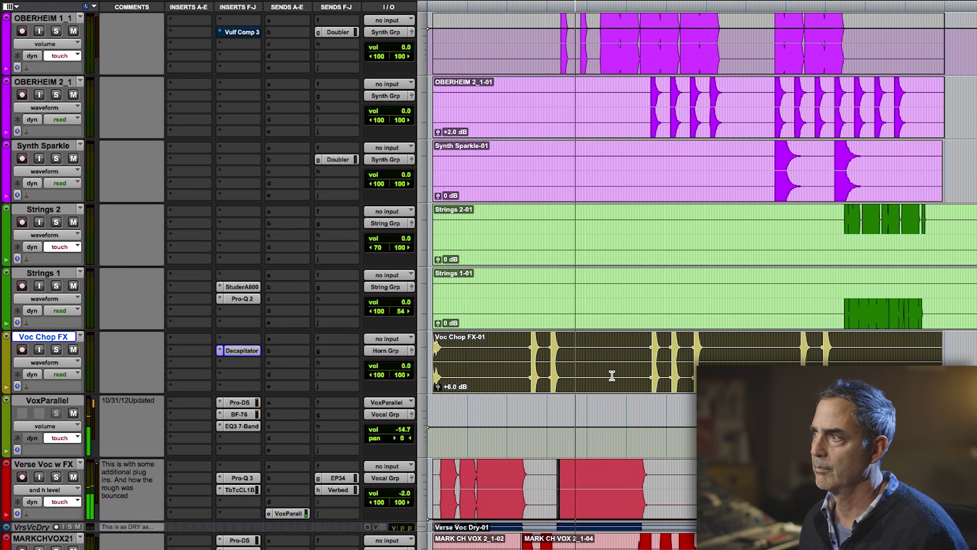
Play the mix from just before the second group of vocal chops while reviewing the vocal, printed effects and background vocal tracks
{"action": "left_click", "coordinate": [525, 353]}
{"action": "key", "text": "space"}
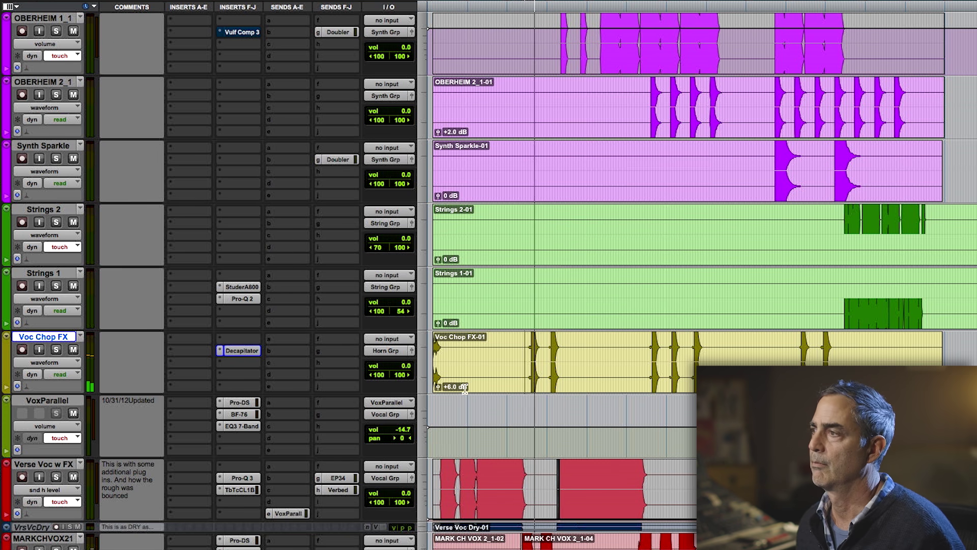
{"action": "scroll", "coordinate": [581, 391], "scroll_direction": "up", "scroll_amount": 2}
{"action": "scroll", "coordinate": [581, 391], "scroll_direction": "down", "scroll_amount": 10}
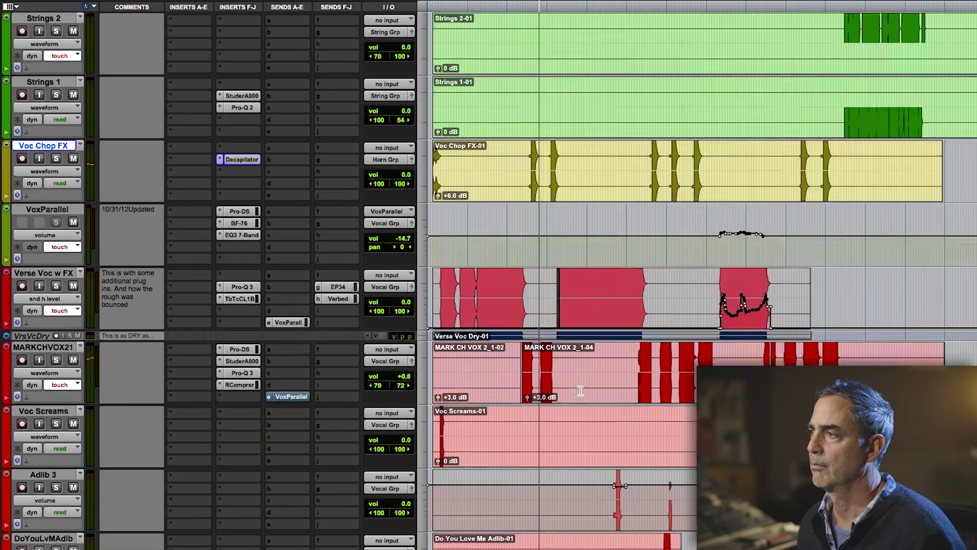
{"action": "scroll", "coordinate": [581, 391], "scroll_direction": "down", "scroll_amount": 10}
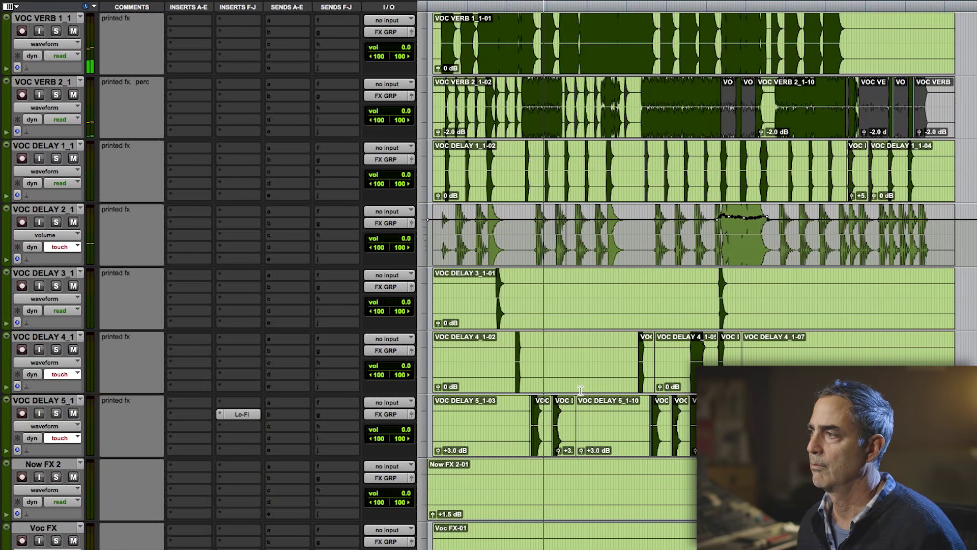
{"action": "scroll", "coordinate": [580, 391], "scroll_direction": "down", "scroll_amount": 15}
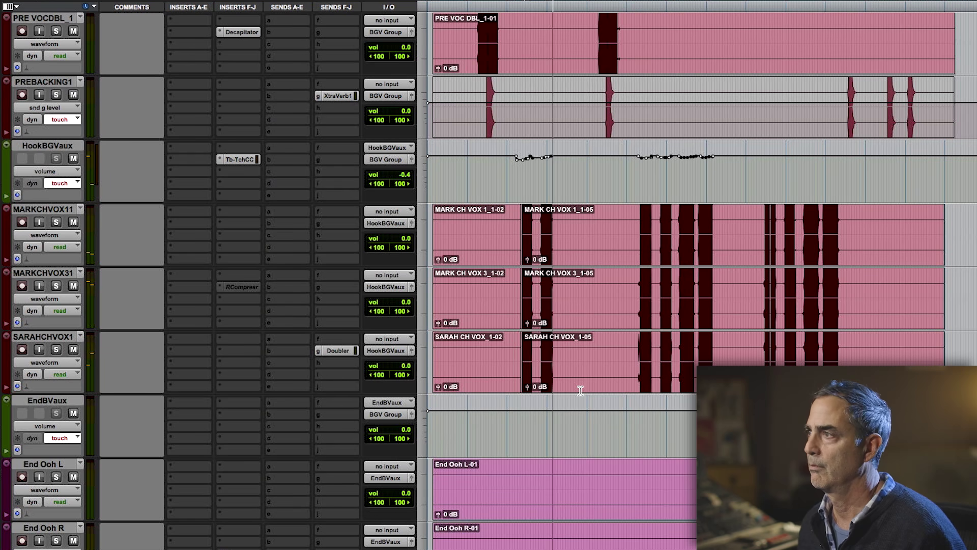
{"action": "scroll", "coordinate": [580, 390], "scroll_direction": "up", "scroll_amount": 20}
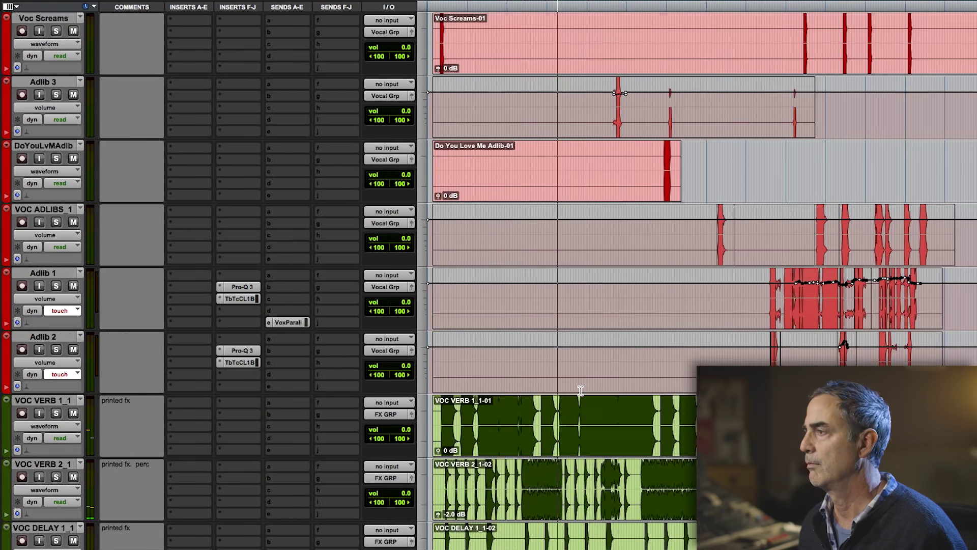
{"action": "scroll", "coordinate": [581, 390], "scroll_direction": "up", "scroll_amount": 8}
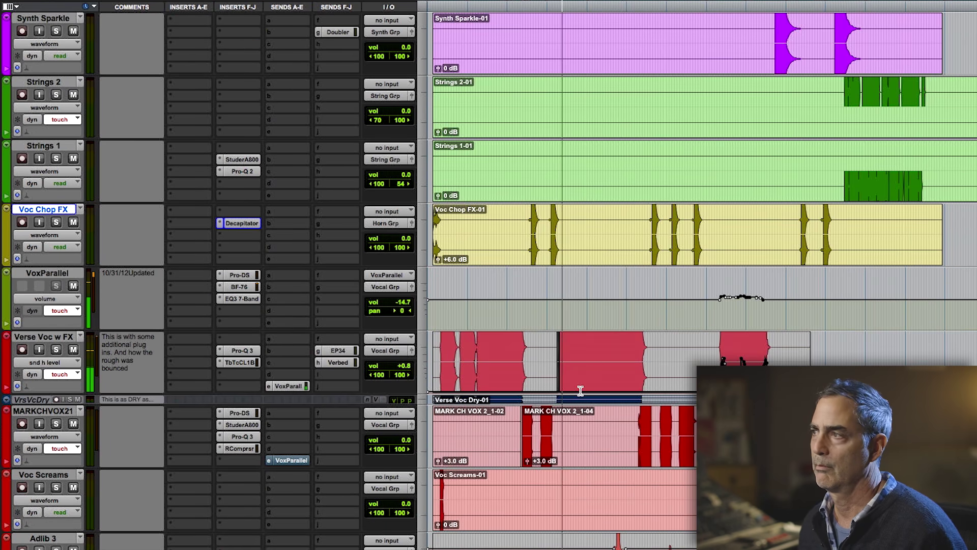
{"action": "key", "text": "space"}
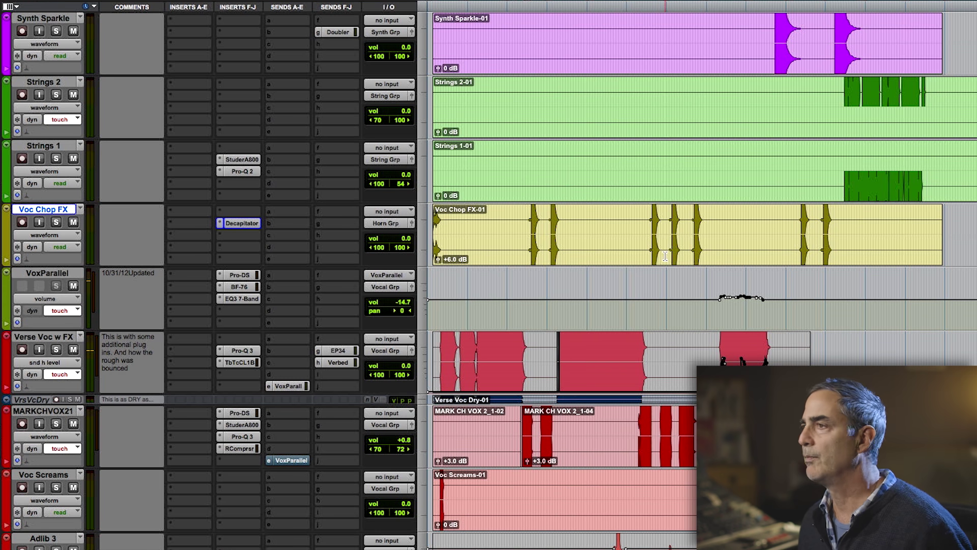